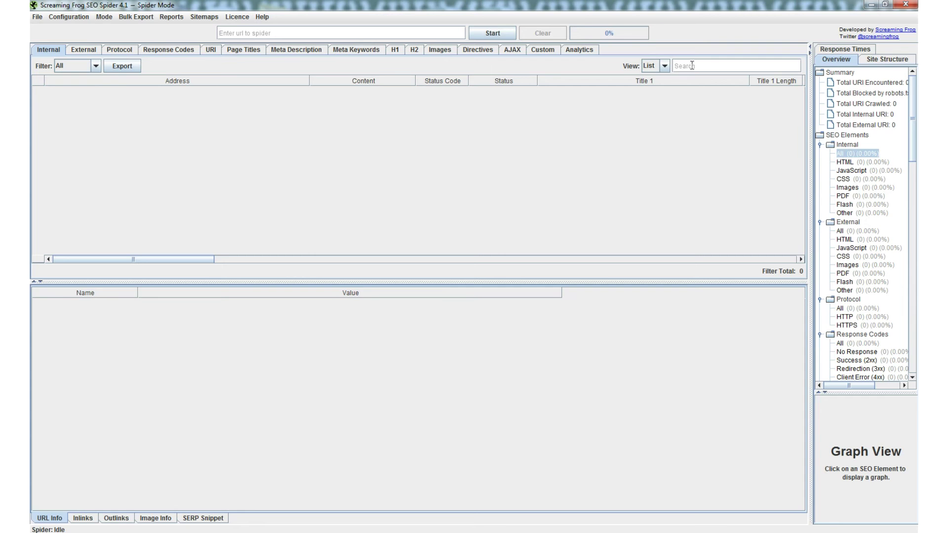
text(www.ilkestonrailwaystation.co.uk)
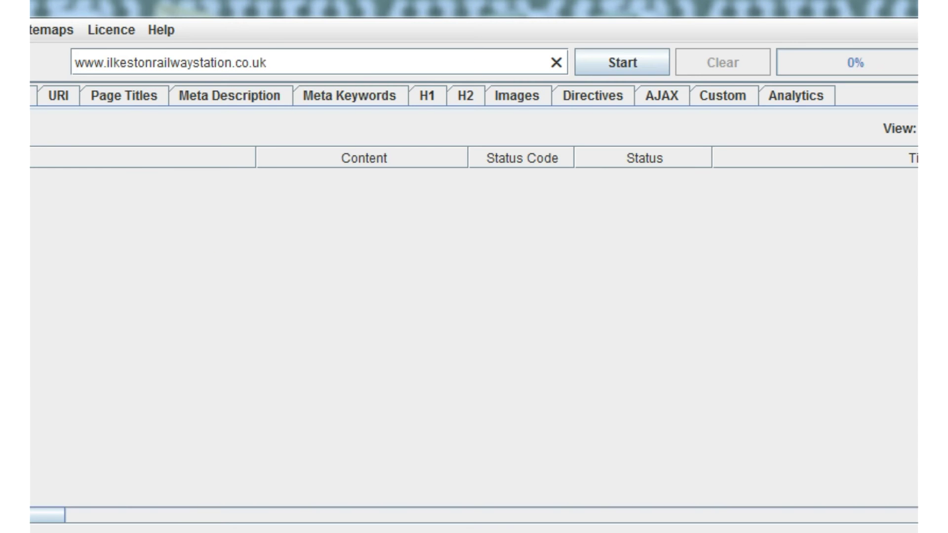
Step: Crawl the station site to 100% and show the homepage's URL details
click(626, 66)
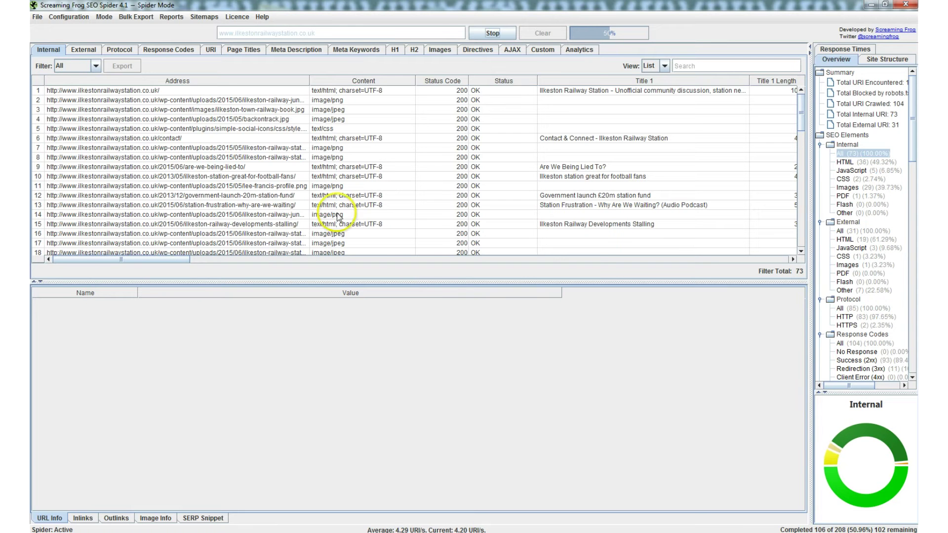
click(75, 90)
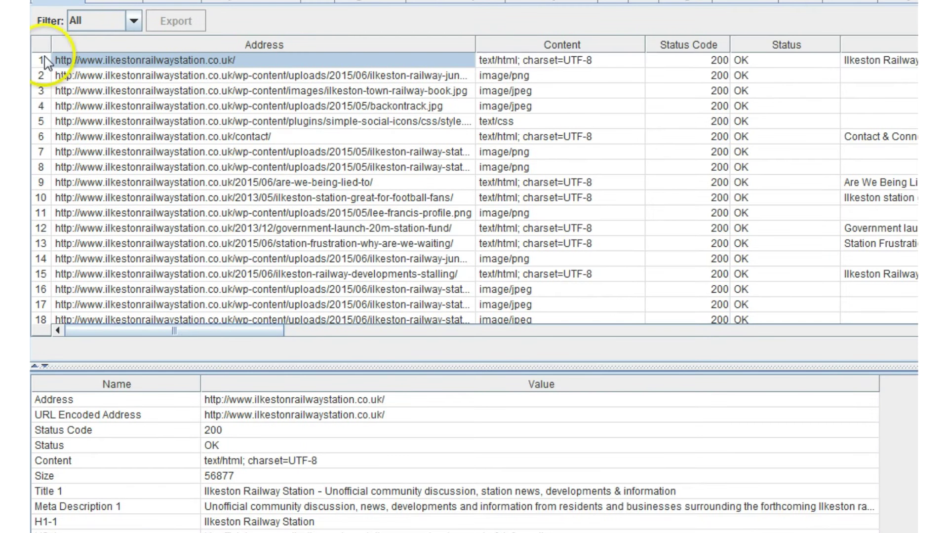
click(39, 92)
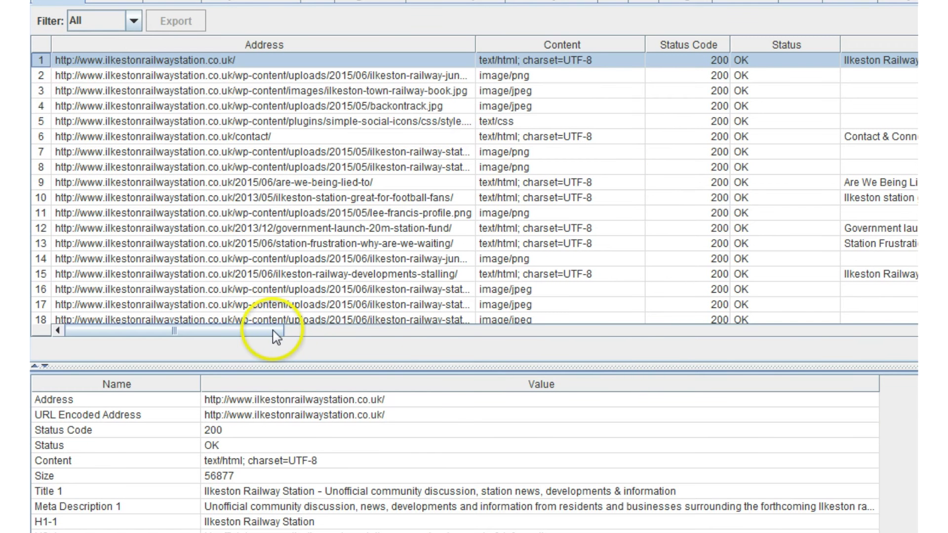
Step: Scroll the Internal table and show the details of the 404 Not Found join/ page
drag(276, 330, 283, 333)
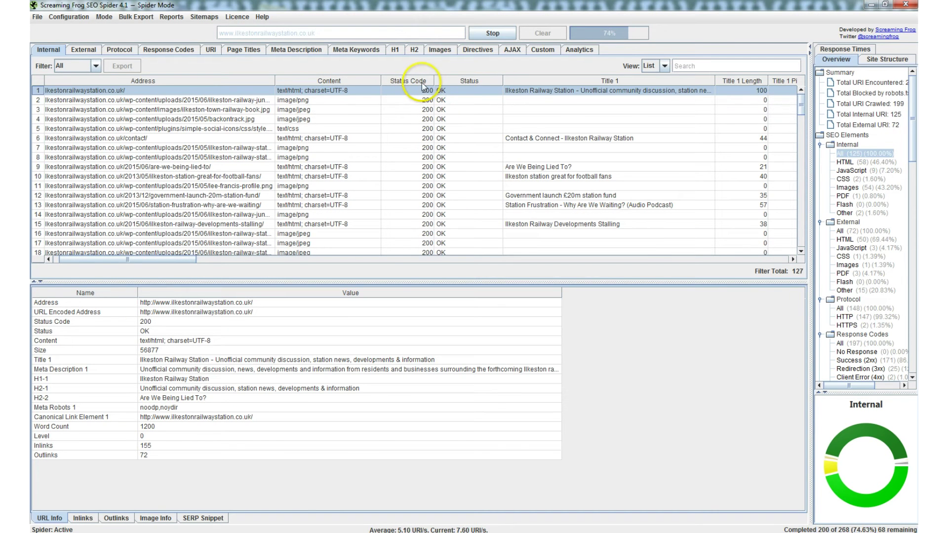
drag(801, 105, 822, 217)
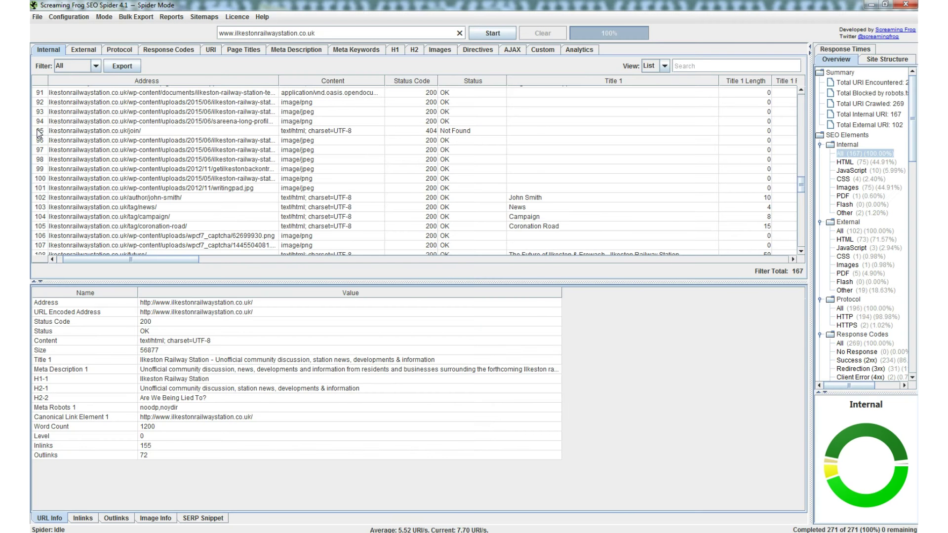
click(39, 131)
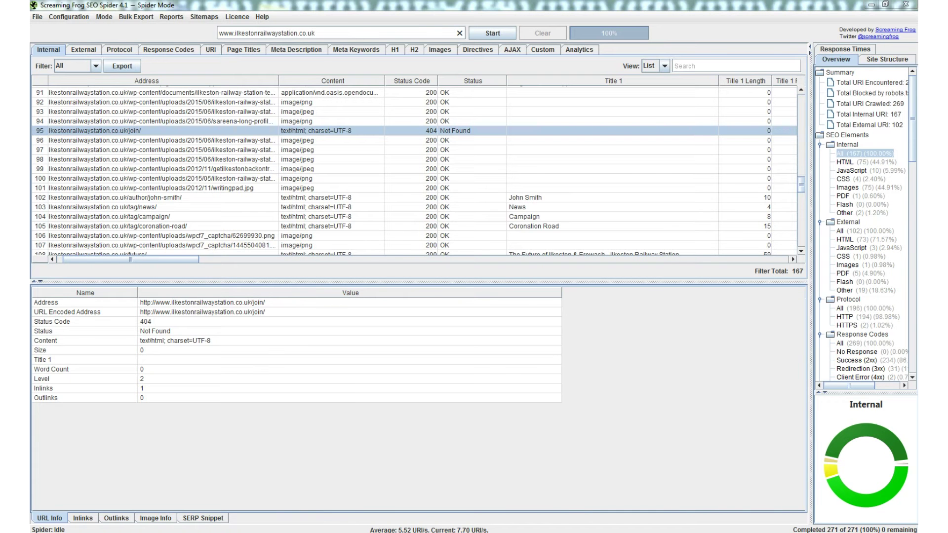
Step: Load the live /join page in Firefox, confirm 'Not found, error 404', then minimise the browser
key(alt+Tab)
click(186, 39)
click(186, 39)
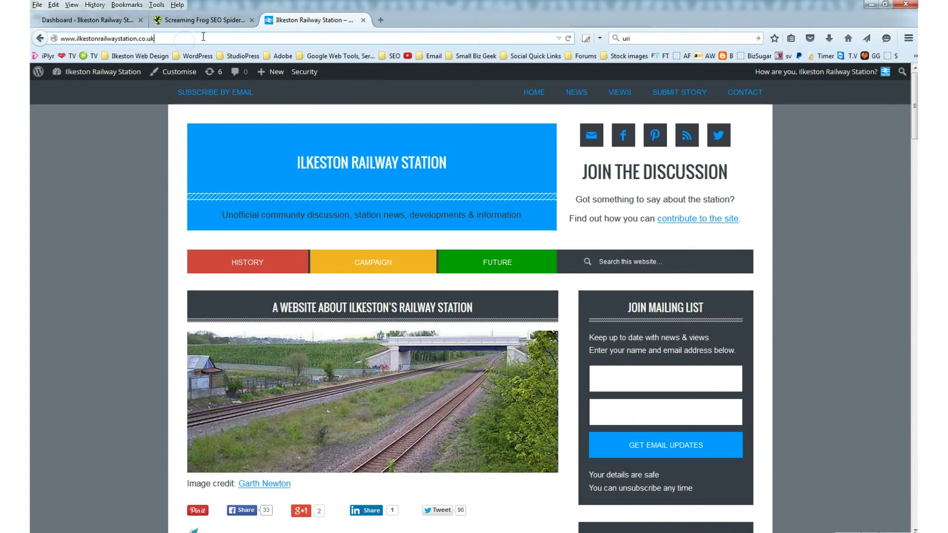
text(/joi)
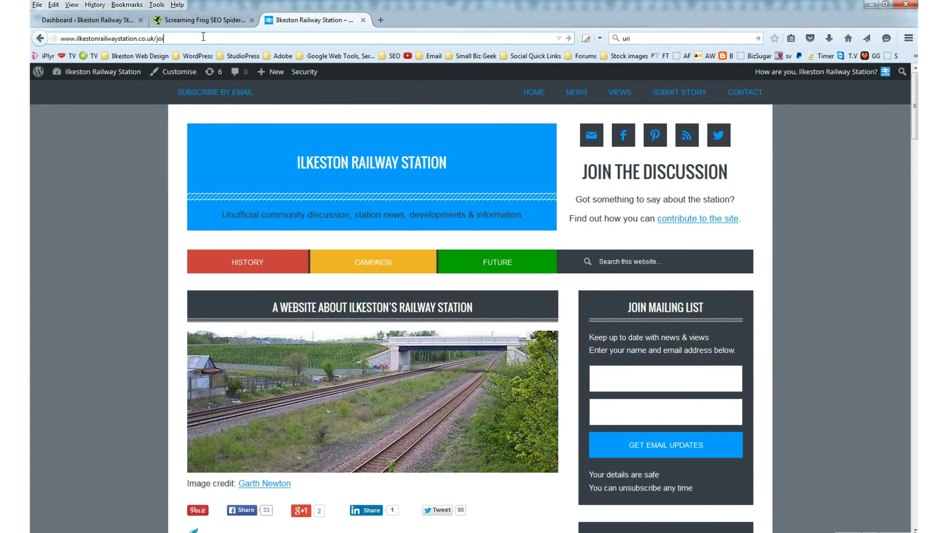
text(n)
key(Return)
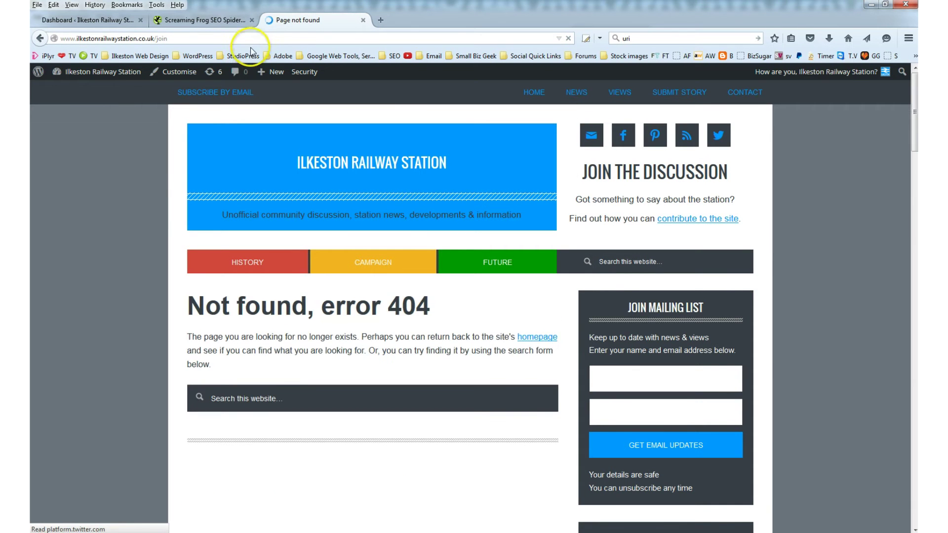
click(872, 11)
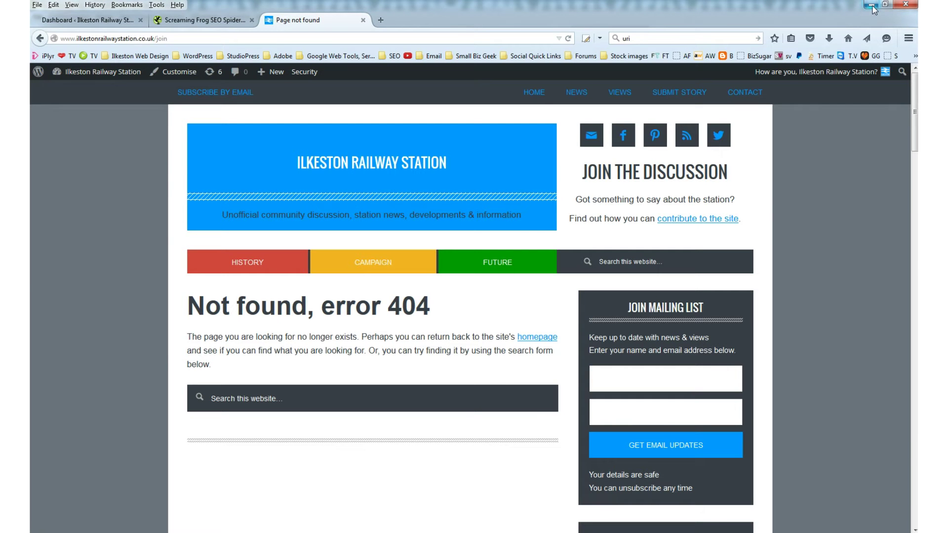
click(871, 7)
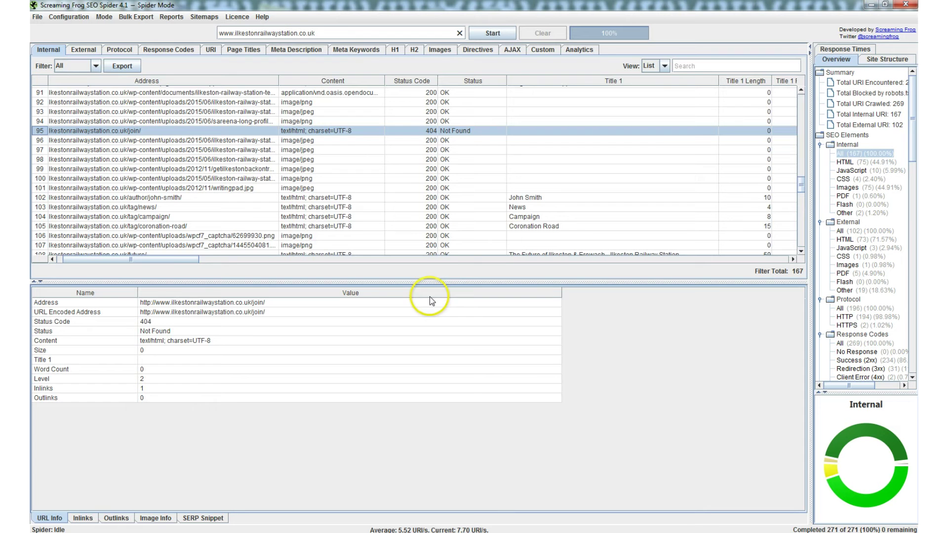
Step: Reselect the homepage row and widen the Title 1 column to show full page titles
drag(802, 186, 801, 91)
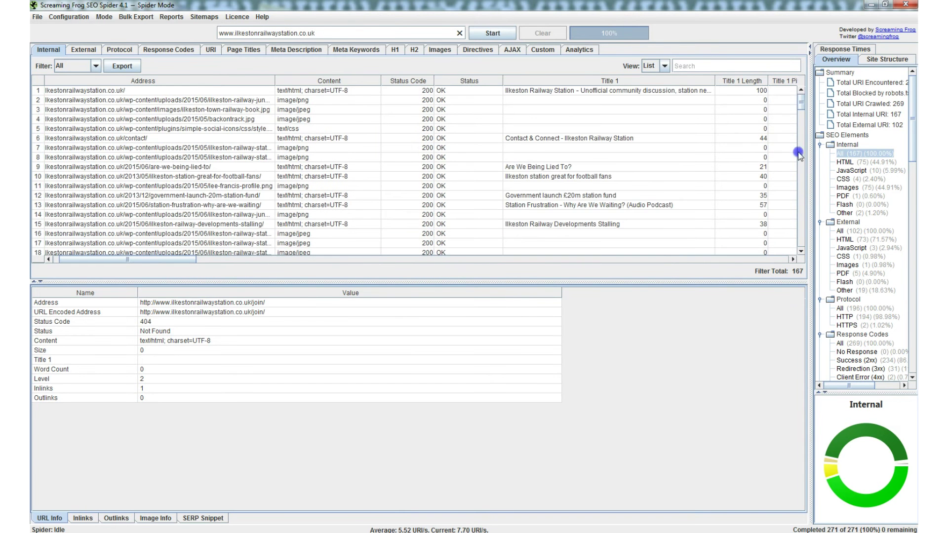
click(39, 91)
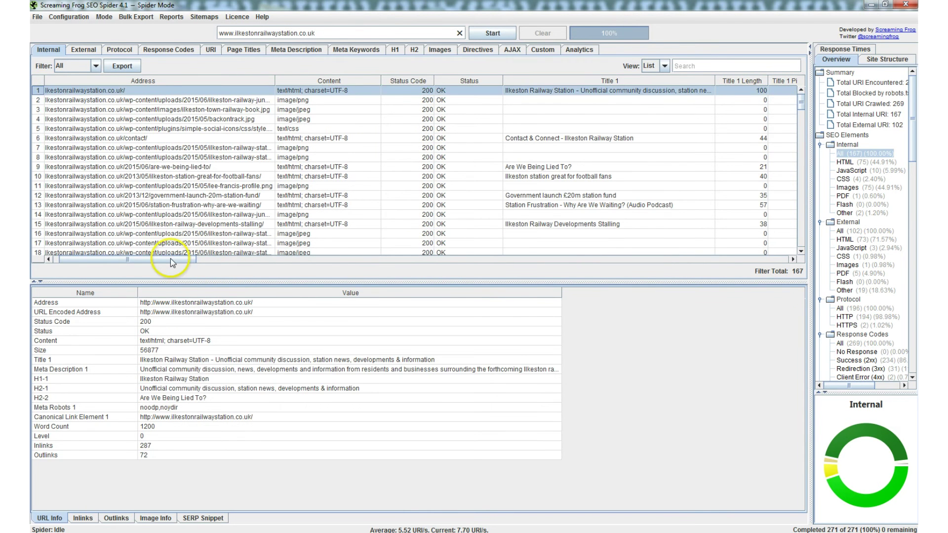
drag(170, 259, 217, 259)
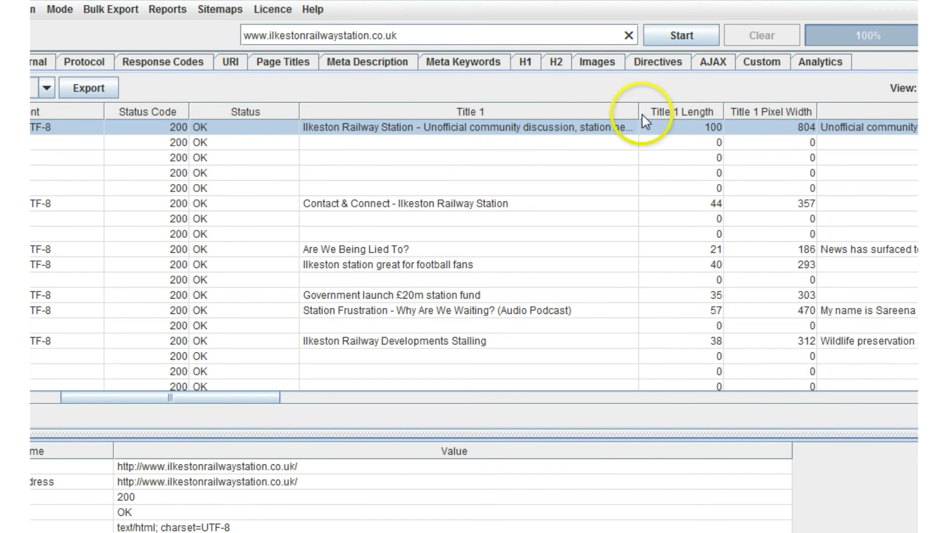
drag(639, 110, 807, 110)
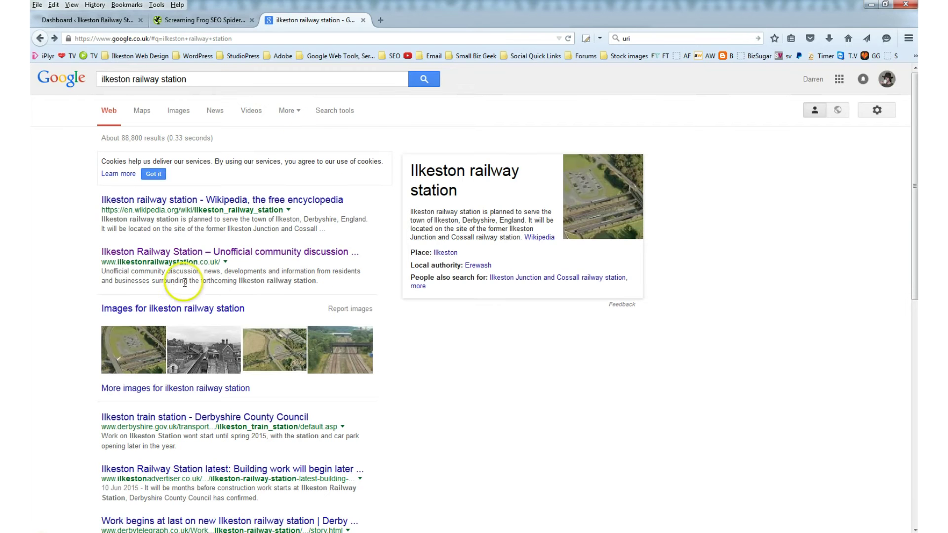
Step: Inspect the site's second-place Google listing and its 'Unofficial community discussion…' description snippet
drag(92, 252, 361, 524)
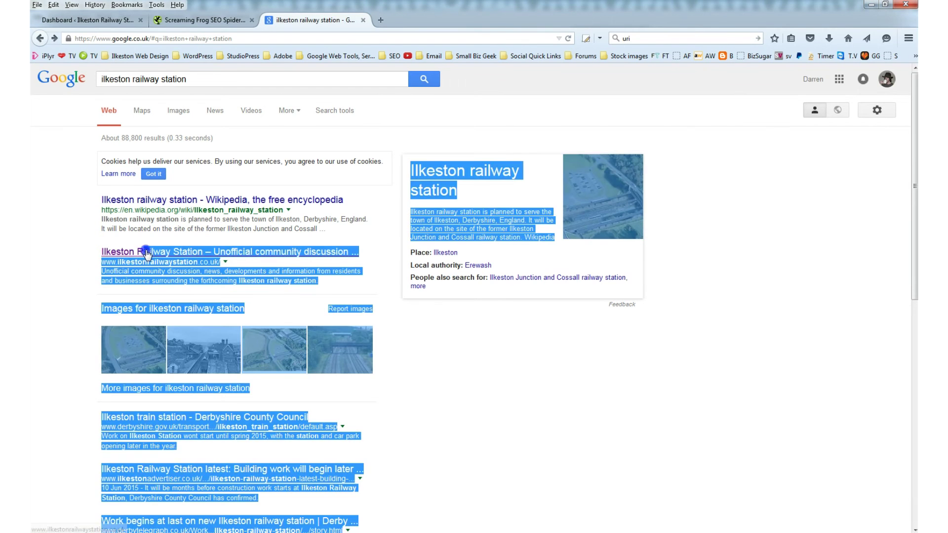
click(59, 245)
click(134, 252)
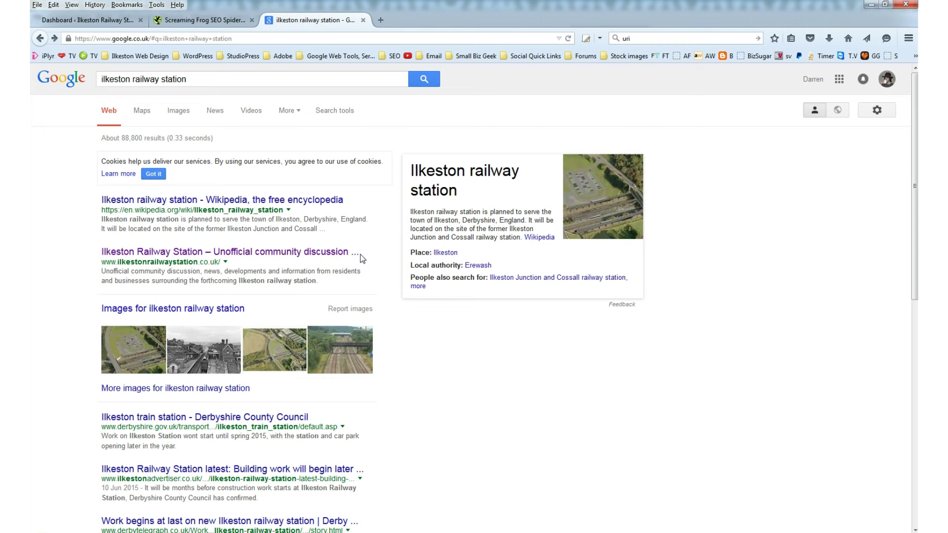
click(378, 255)
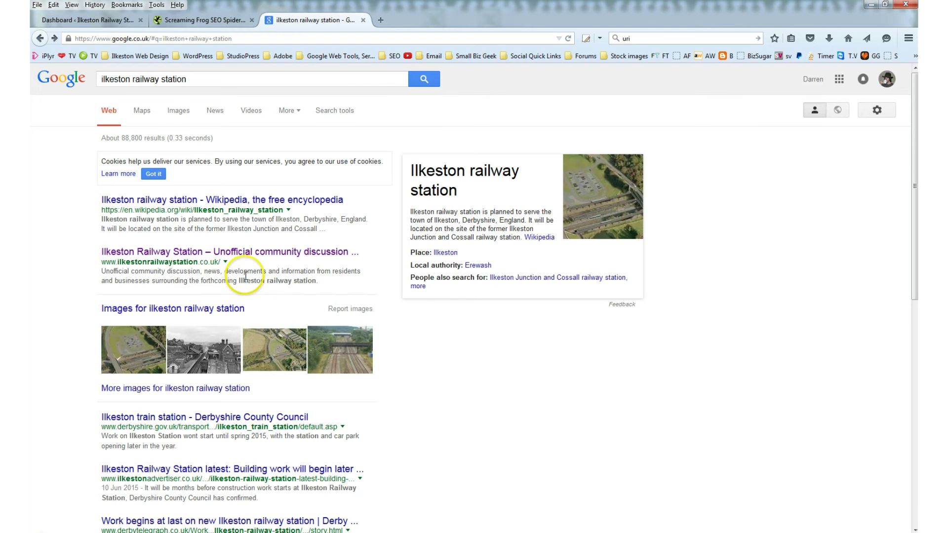
drag(319, 281, 113, 272)
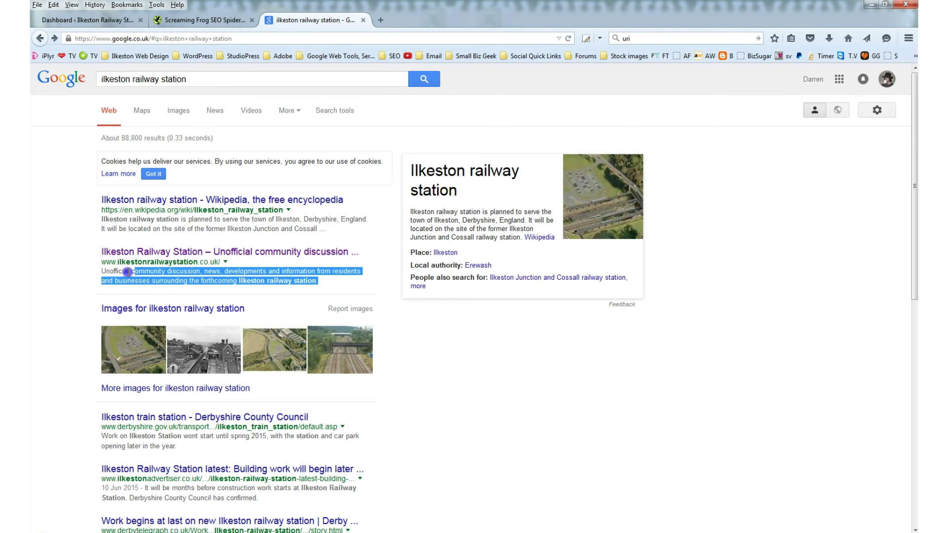
Step: Widen Meta Description 1 and check the homepage's description length: 151 characters, 888 pixels
key(alt+Tab)
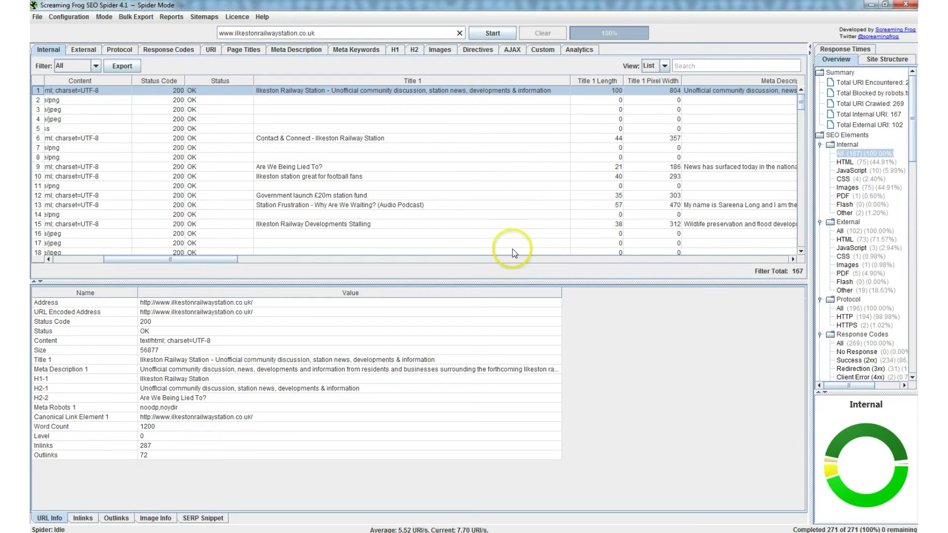
drag(227, 260, 300, 257)
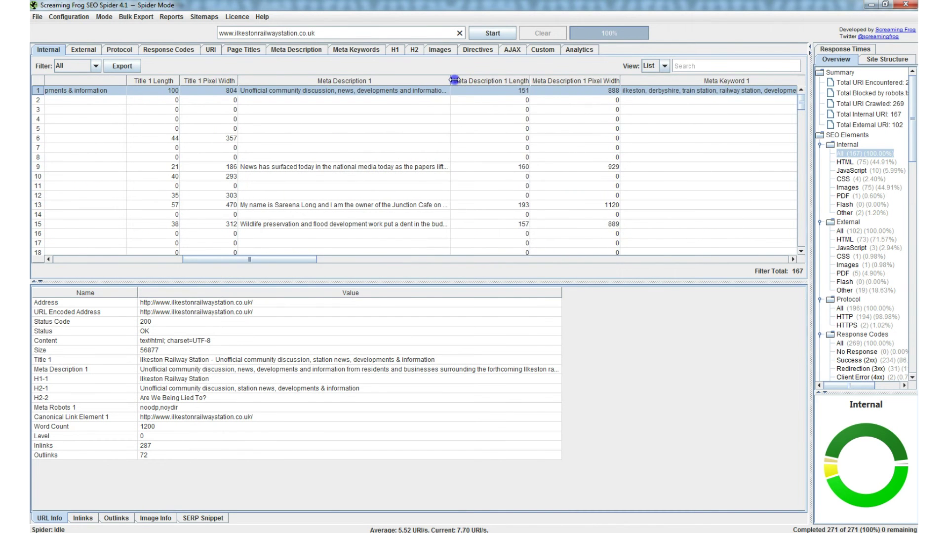
drag(450, 80, 717, 81)
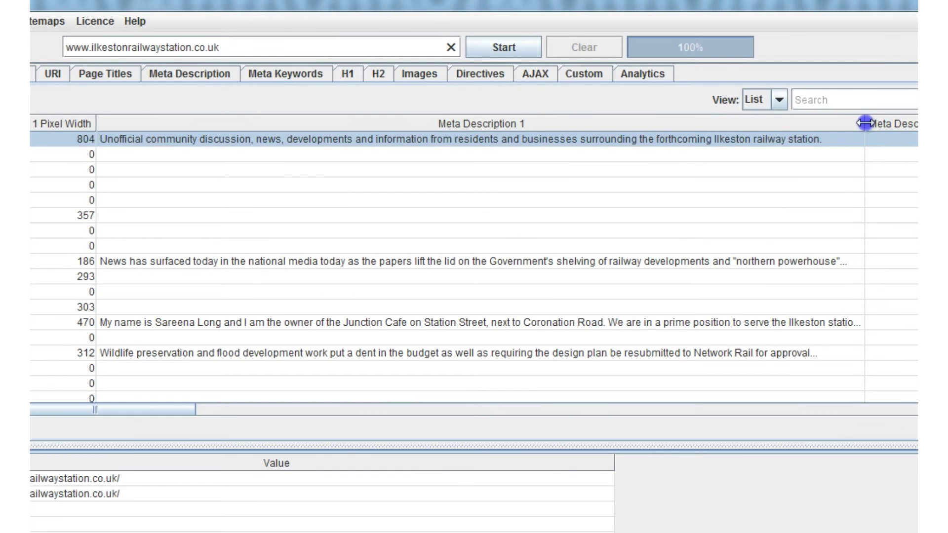
click(564, 144)
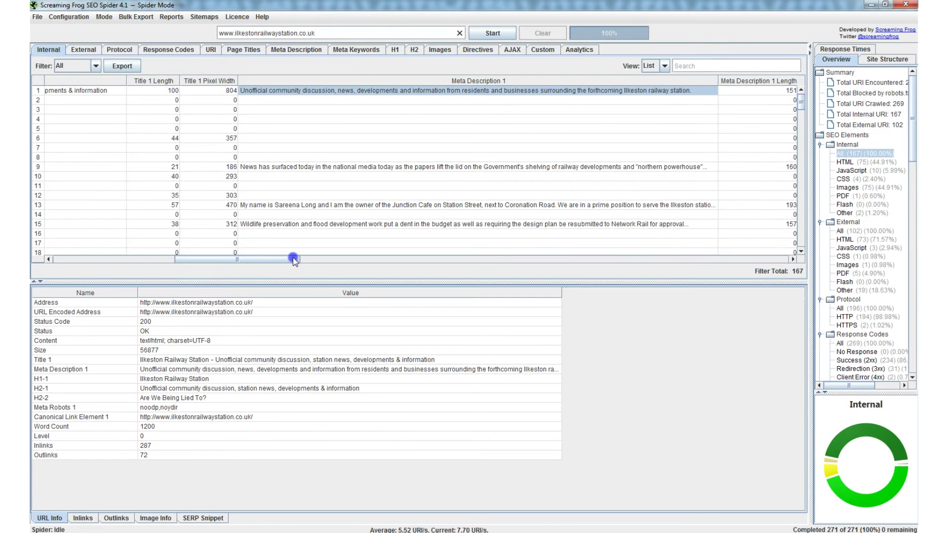
drag(177, 405, 187, 403)
drag(298, 256, 308, 254)
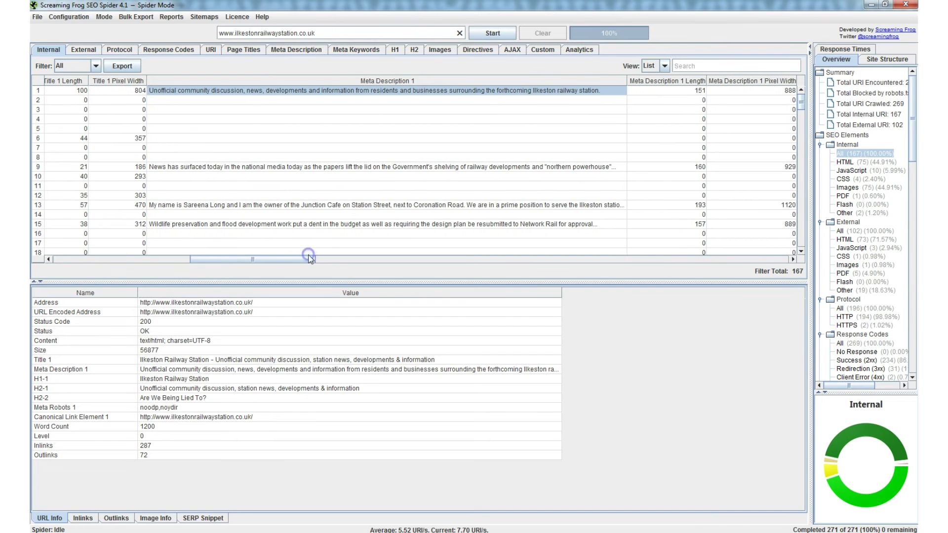
click(670, 95)
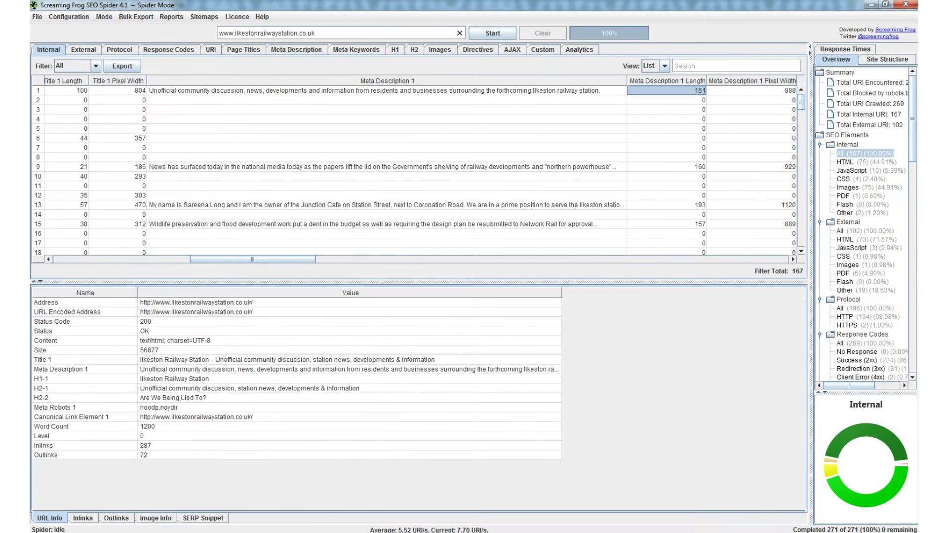
mouse_move(241, 531)
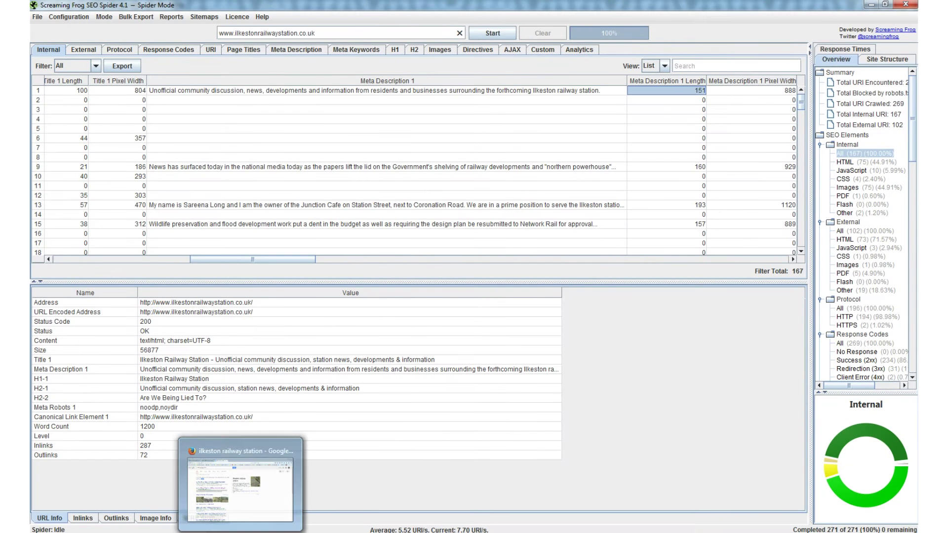
Step: Scroll the Google results and highlight the site's snippet text for comparison
click(241, 487)
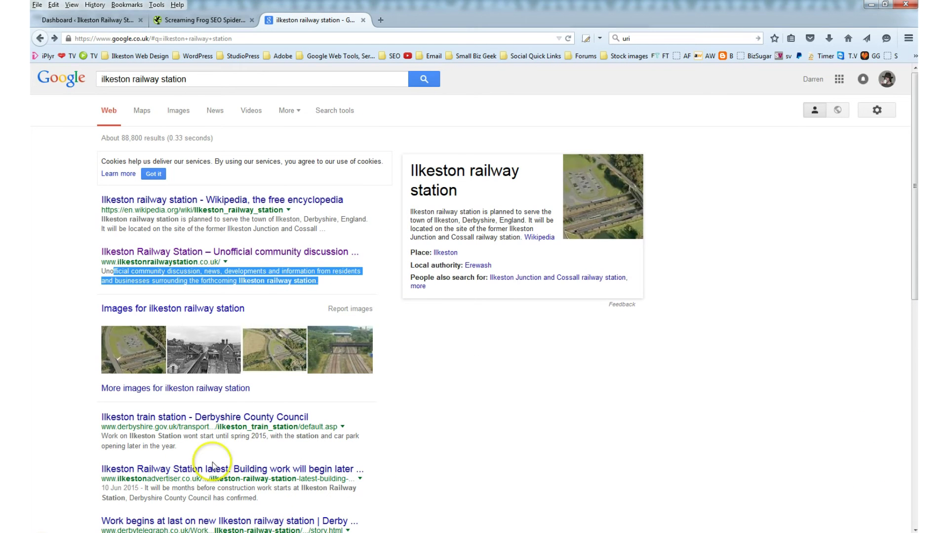
scroll(194, 446, down, 1)
scroll(194, 445, down, 4)
drag(337, 430, 101, 422)
click(353, 430)
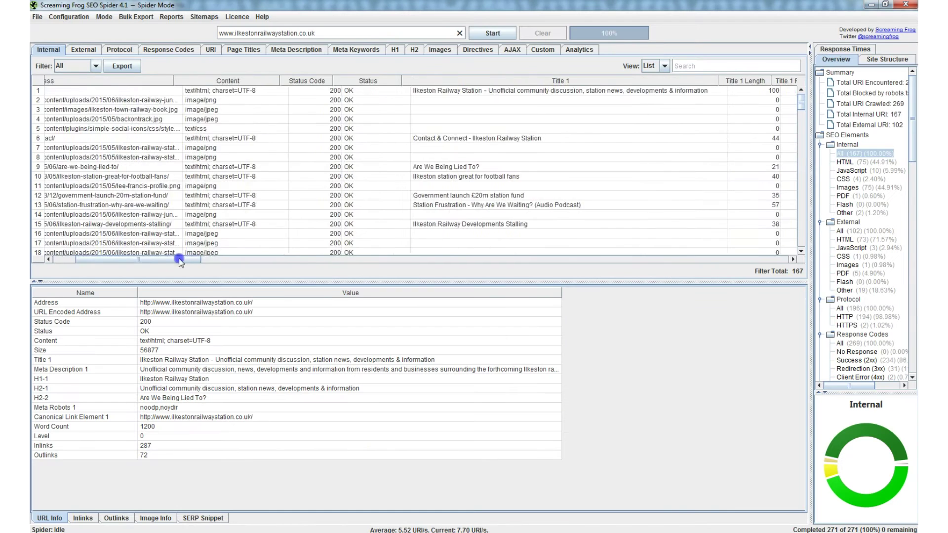
Step: Check the contact page's crawl details showing no meta description, then return to Google results
drag(178, 256, 261, 261)
click(38, 138)
ctrl+click(409, 144)
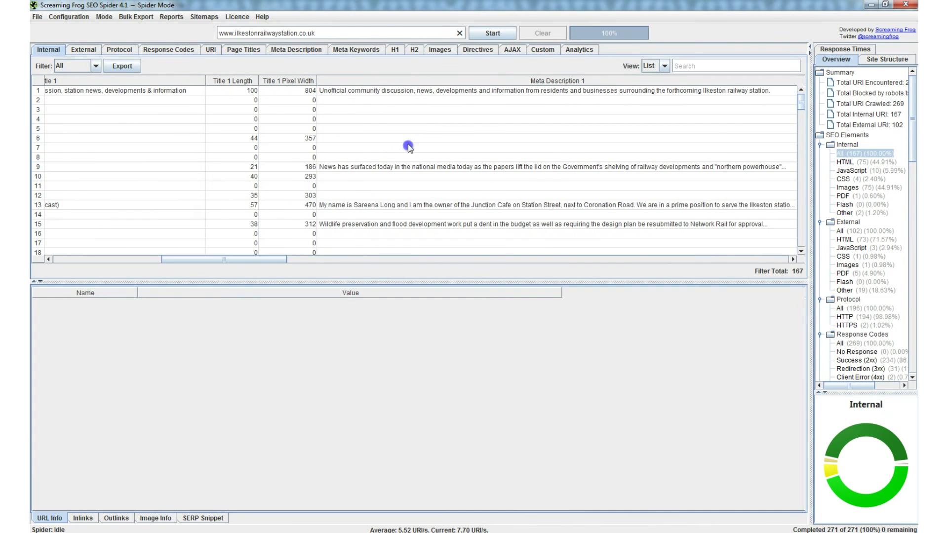
click(377, 137)
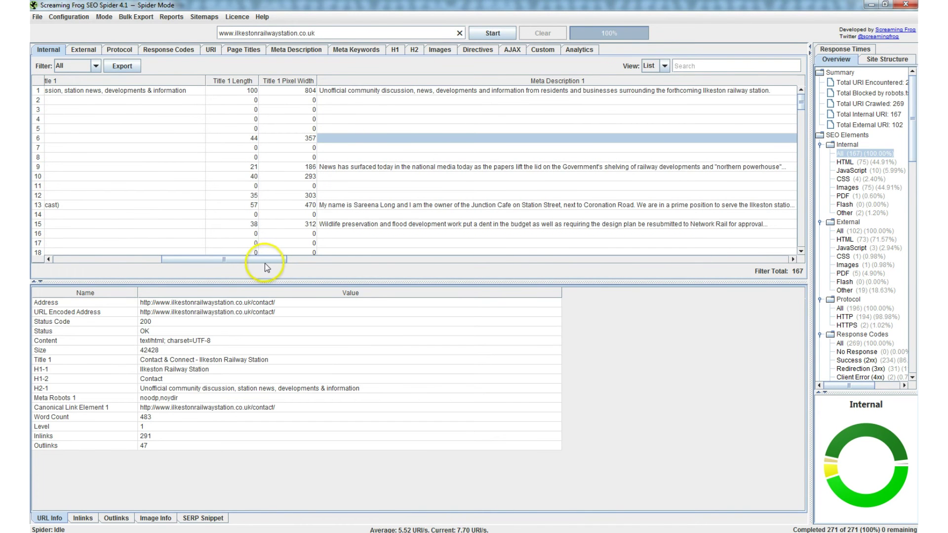
drag(264, 263, 249, 259)
click(239, 516)
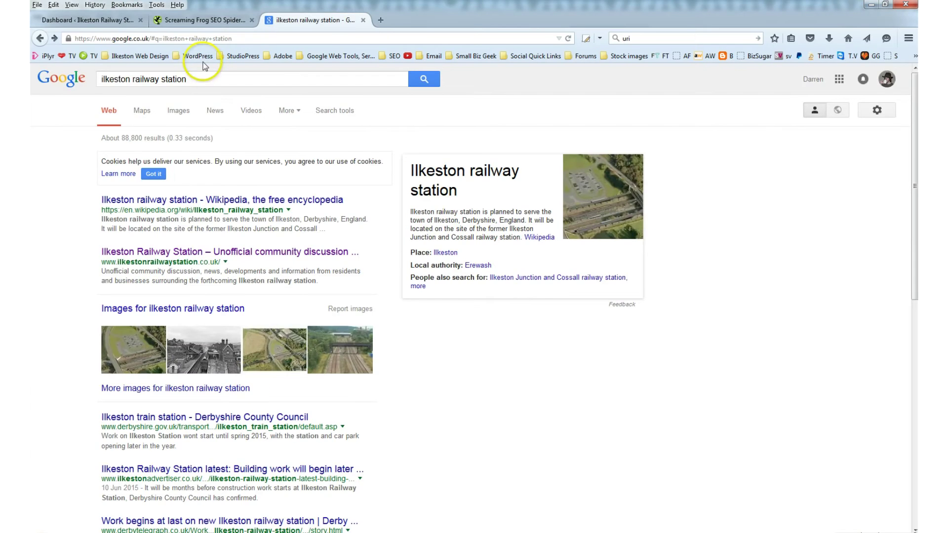
Step: Check the Contact & Connect page's Theme SEO Settings: meta description and keywords fields are empty
click(123, 20)
scroll(434, 296, down, 10)
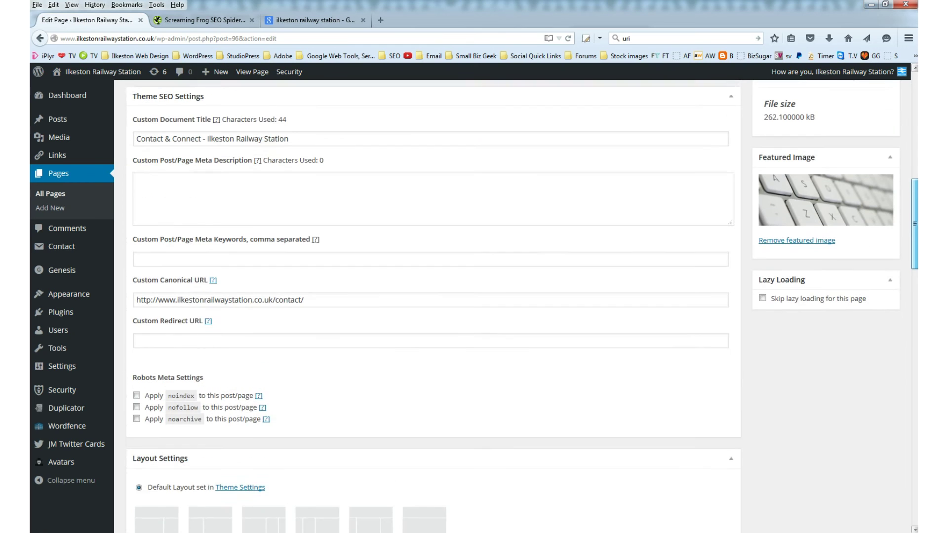
scroll(394, 220, up, 1)
click(231, 202)
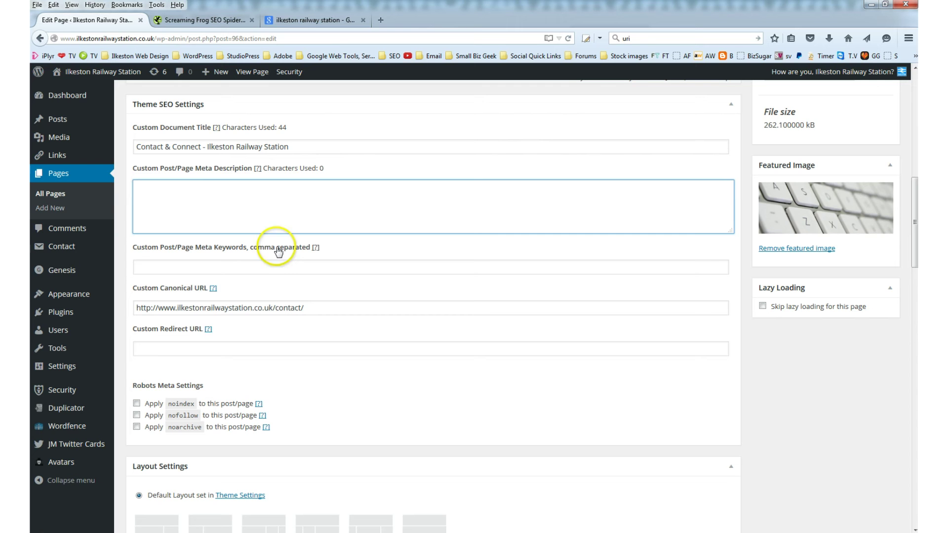
click(278, 263)
click(283, 207)
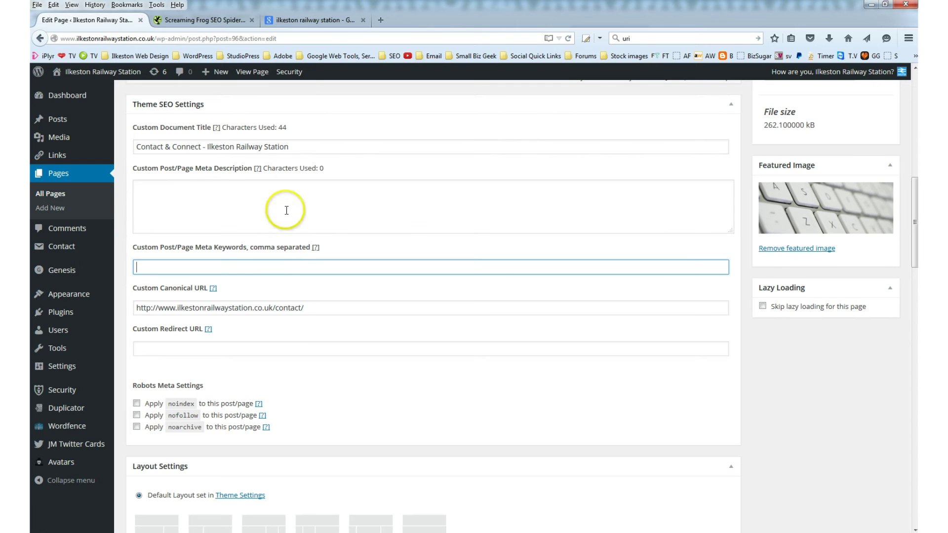
click(307, 268)
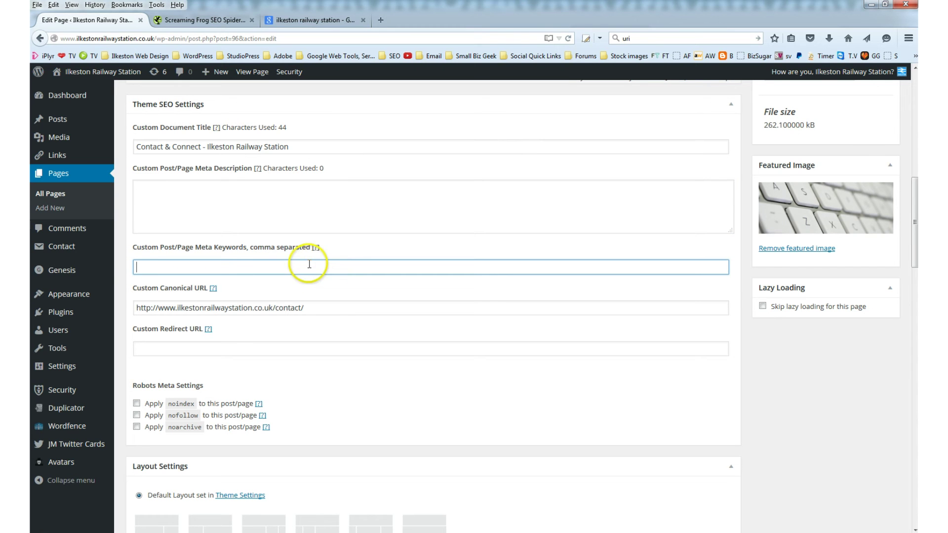
key(alt+Tab)
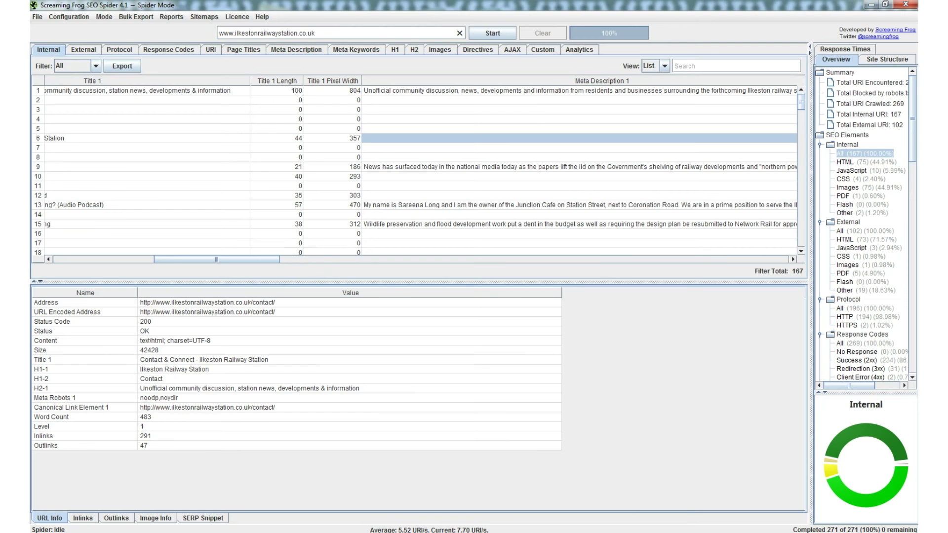
Step: Confirm the contact page's empty Meta Description and Meta Keyword cells in the Internal table
click(37, 134)
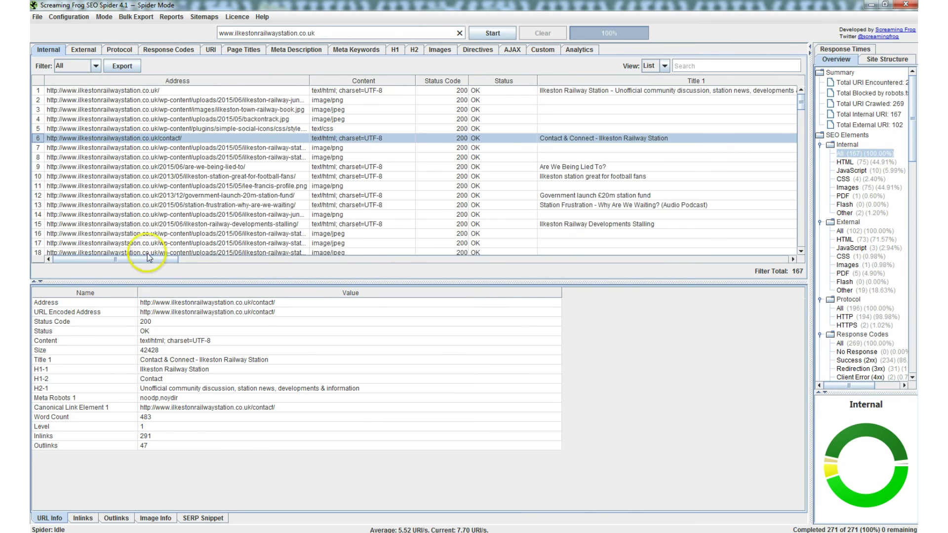
drag(158, 260, 434, 259)
click(304, 139)
click(487, 139)
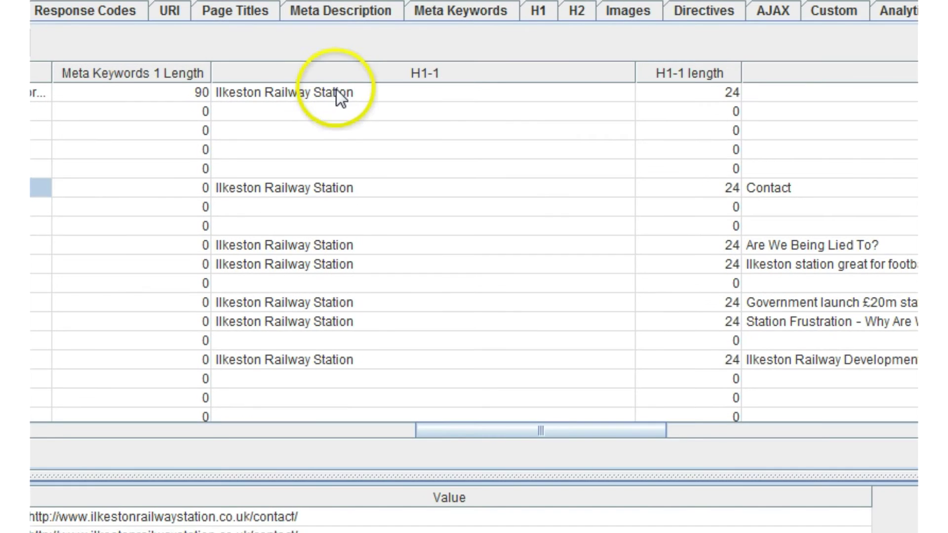
Step: Inspect the H1-1 headings of rows 1, 6, 9 and 10, including the Are We Being Lied To? page
click(295, 90)
click(330, 190)
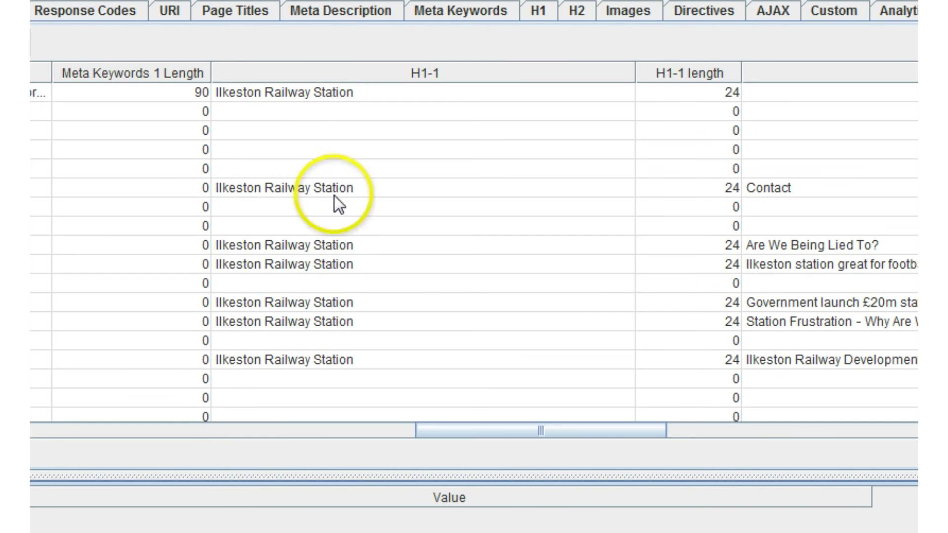
click(320, 246)
click(324, 264)
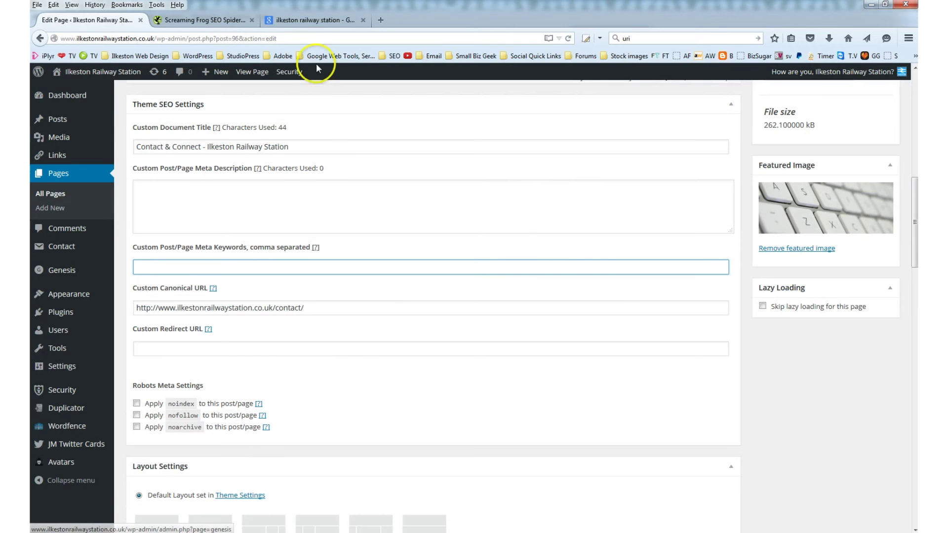
Step: Check the live homepage's 'Ilkeston Railway Station' header against Station Frustration's H1-1 in the crawl
click(291, 21)
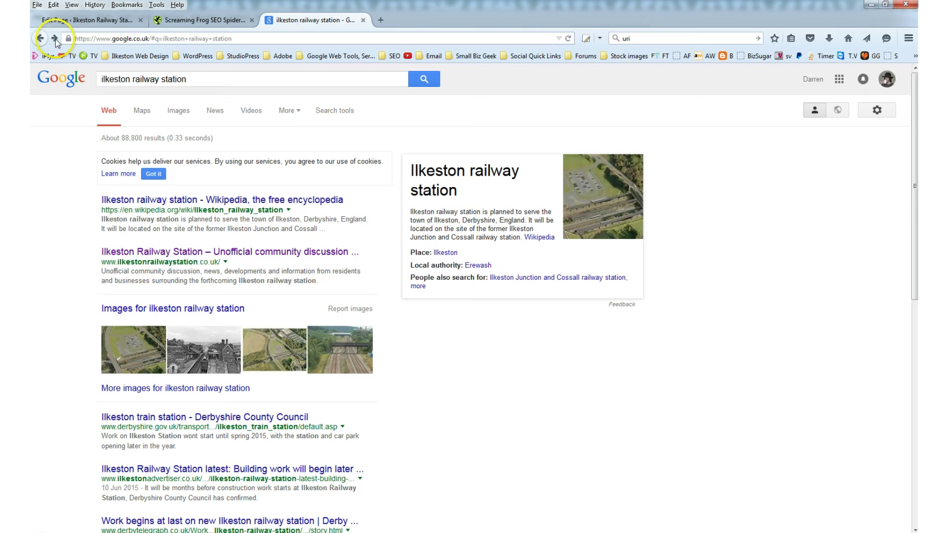
click(54, 39)
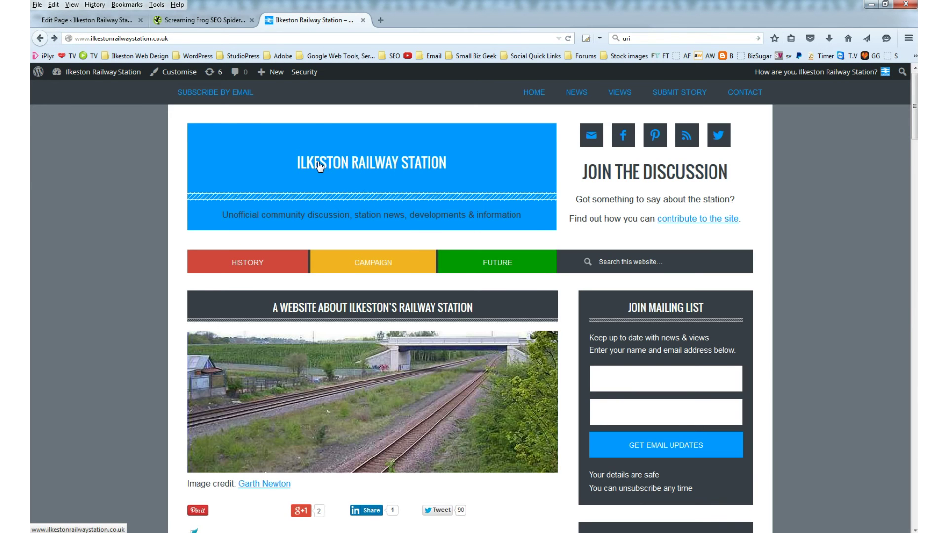
click(319, 165)
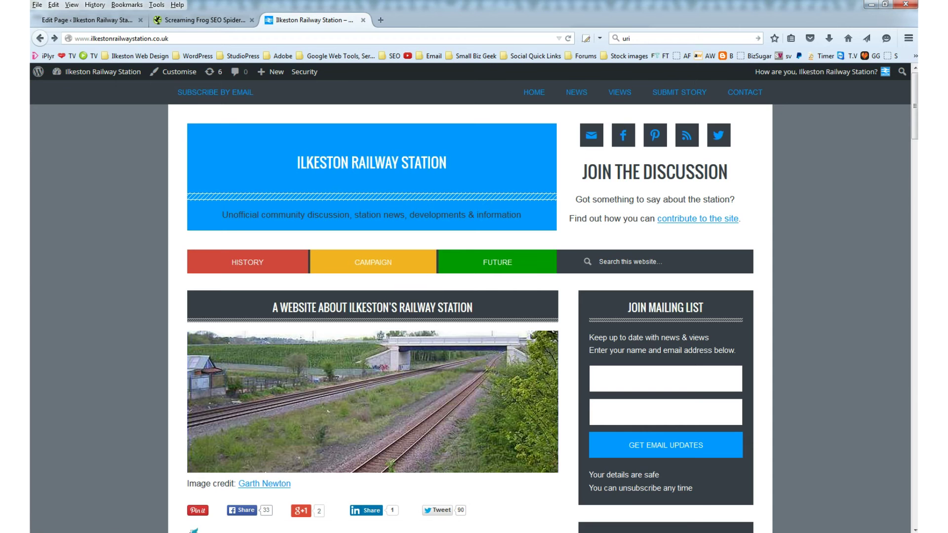
key(alt+Tab)
click(283, 205)
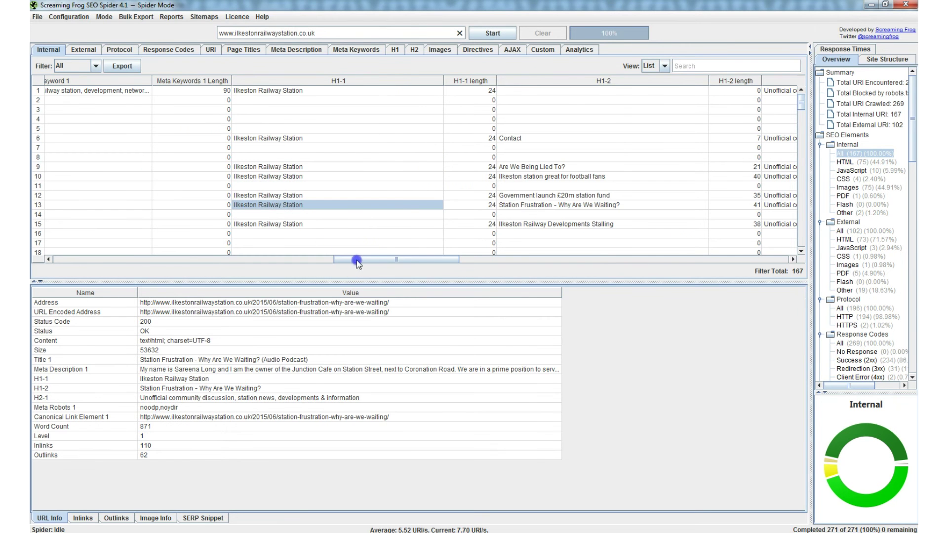
Step: Scroll the Internal table right to the H1-2 and H2-1 heading columns, then back to Address
drag(357, 262, 382, 262)
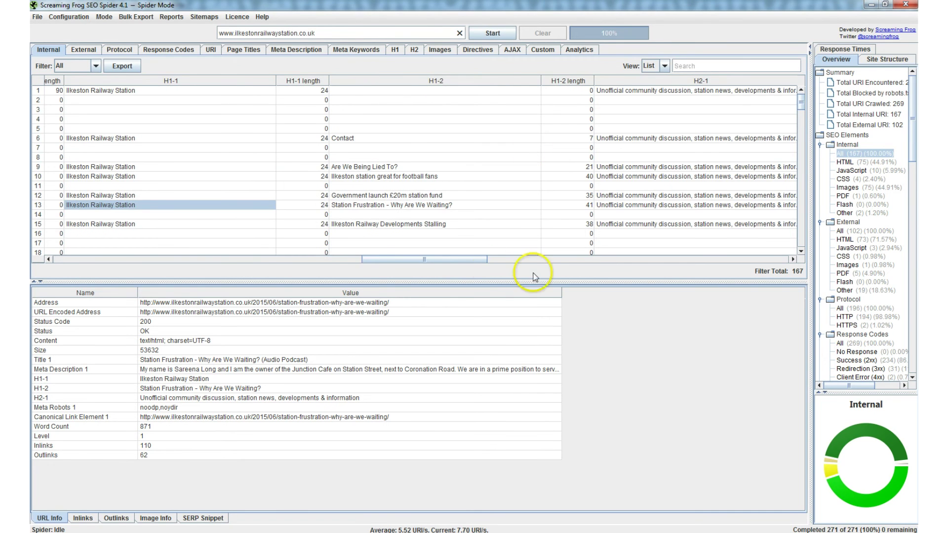
drag(474, 258, 330, 264)
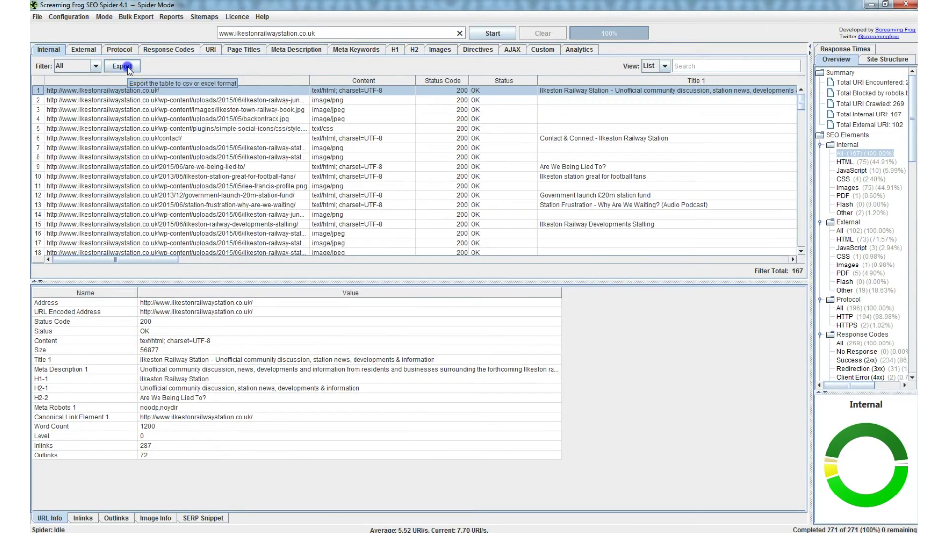
Step: Export the Internal table to the Desktop as internal_all in Excel Workbook (.xlsx) format
click(180, 88)
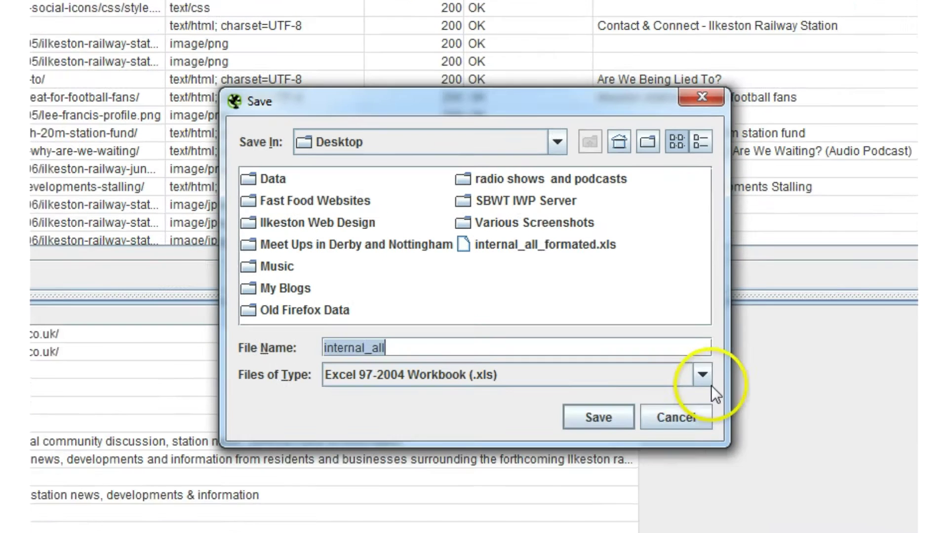
click(596, 324)
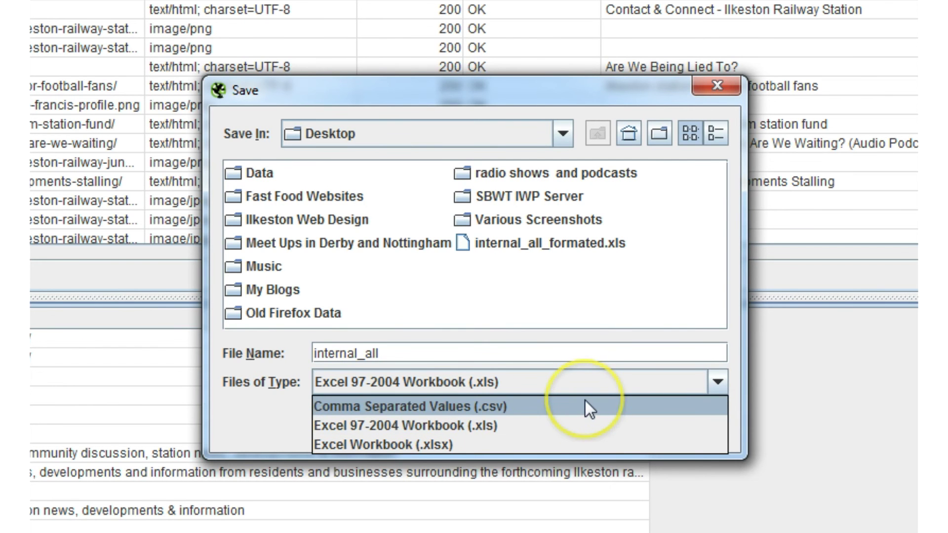
click(533, 443)
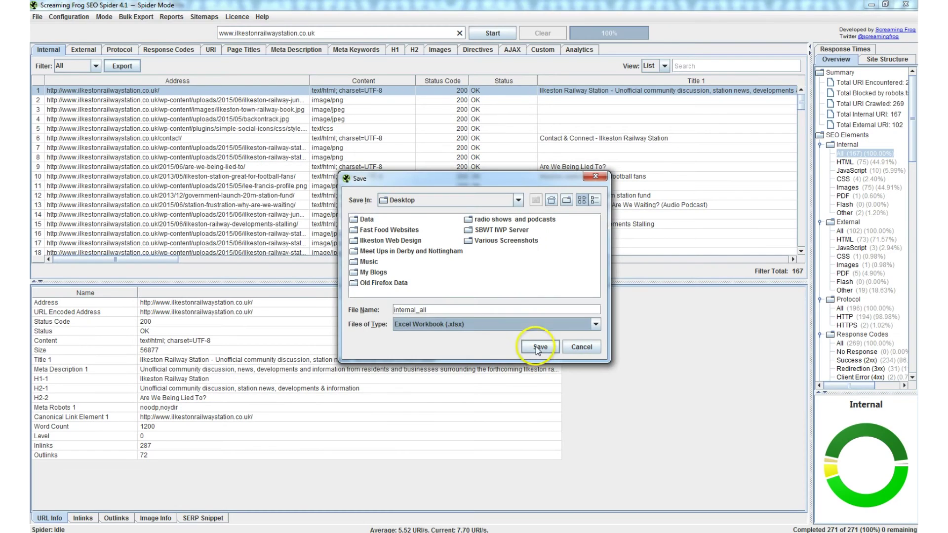
click(605, 485)
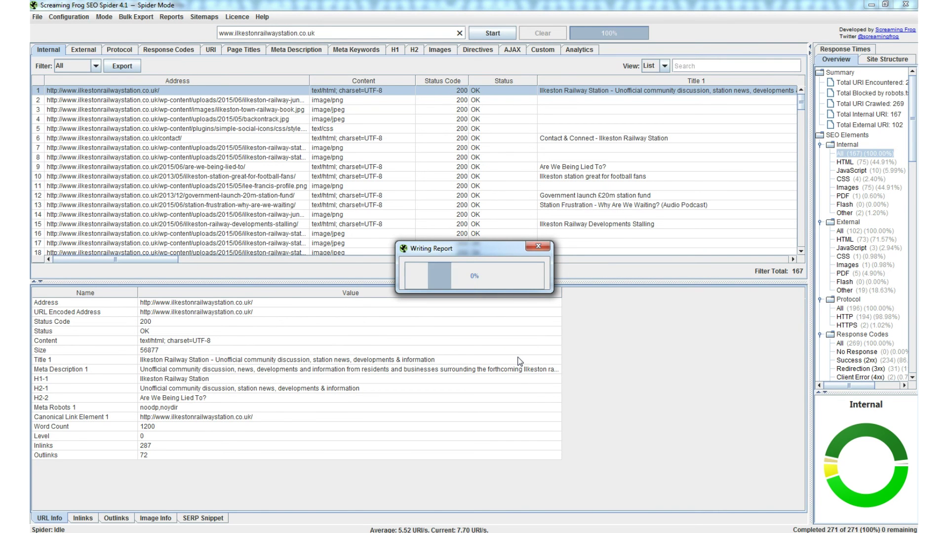
Step: Minimise the crawler and browser windows and open the internal_all workbook from the desktop
click(871, 5)
click(871, 5)
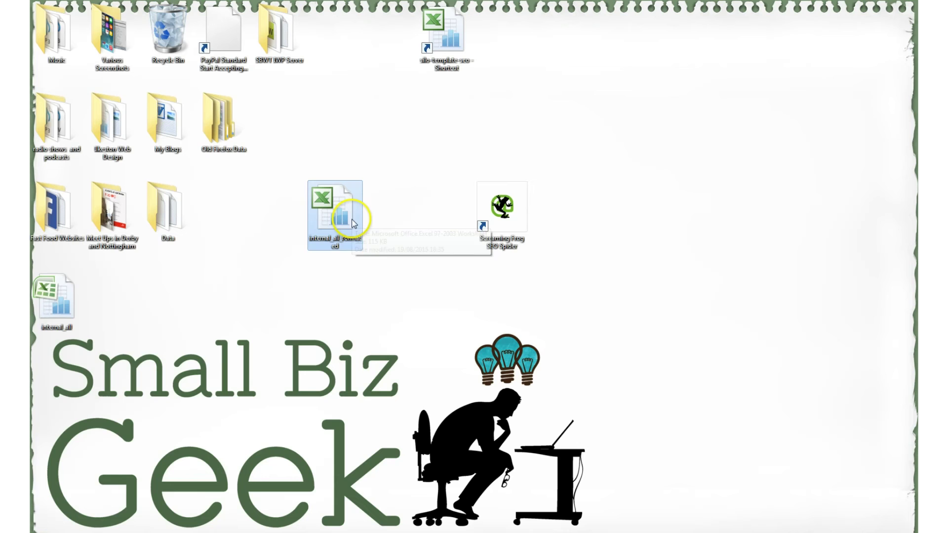
drag(54, 307, 275, 305)
double_click(276, 305)
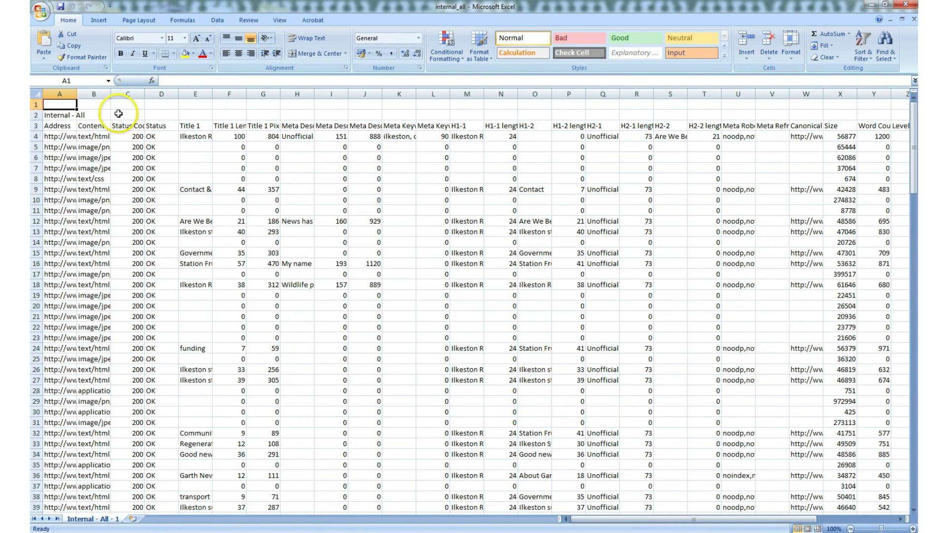
Step: Autofit column B, widen the Address and Status Code columns, and make header row 3 taller
double_click(110, 95)
drag(77, 95, 161, 95)
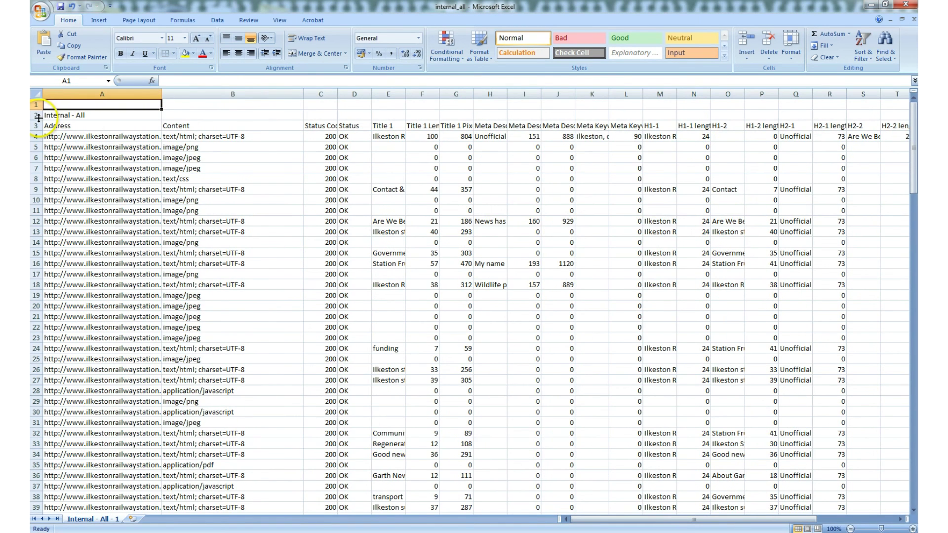
drag(37, 129, 37, 139)
click(36, 133)
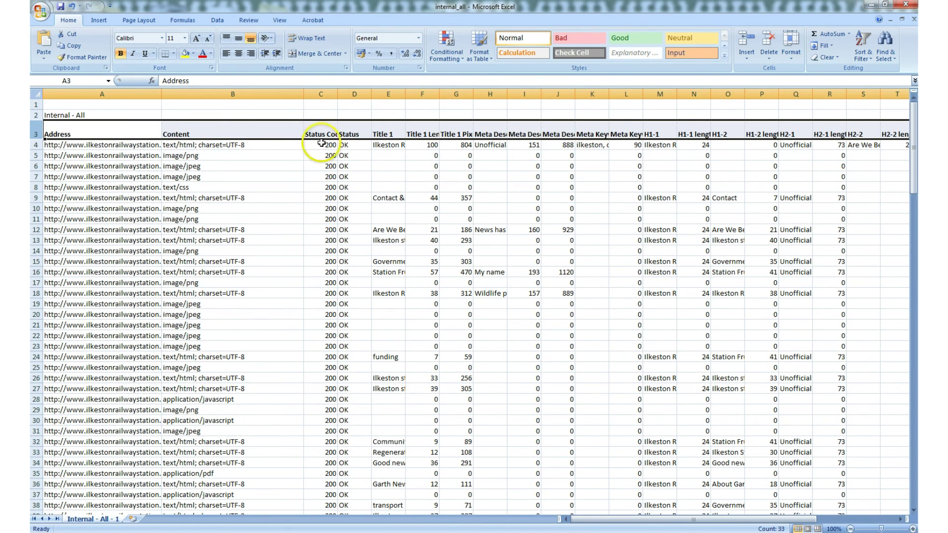
drag(339, 94, 387, 95)
click(400, 134)
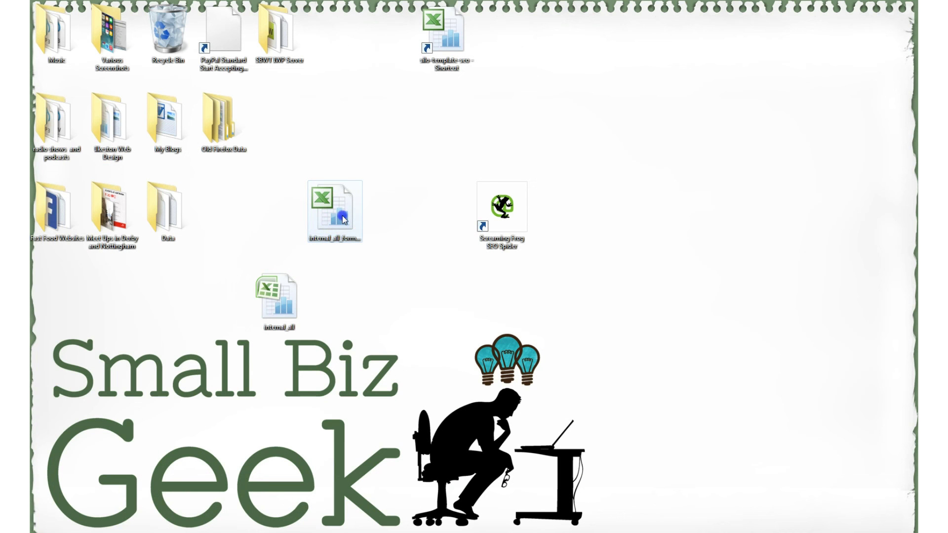
Step: Open internal_all_formated from the desktop, scroll across its crawl columns, then minimise Excel
click(344, 220)
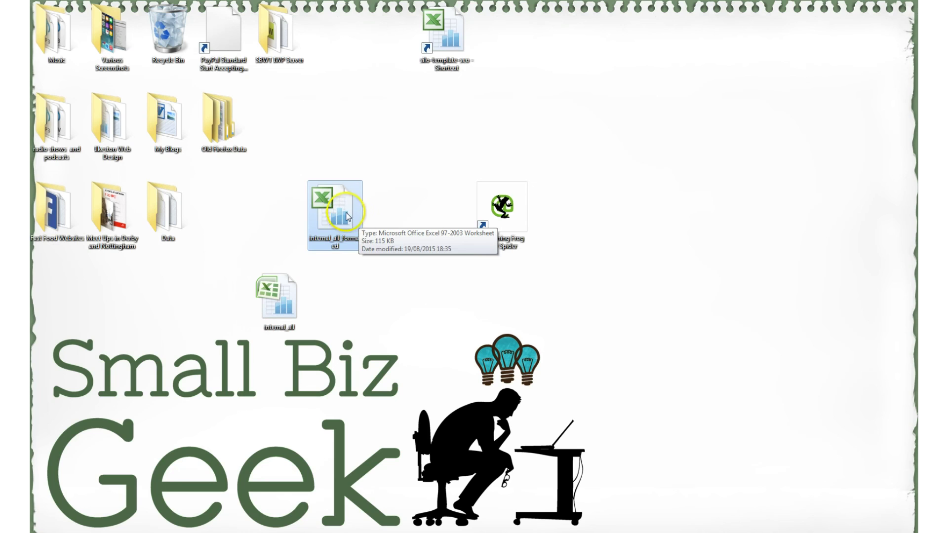
double_click(341, 210)
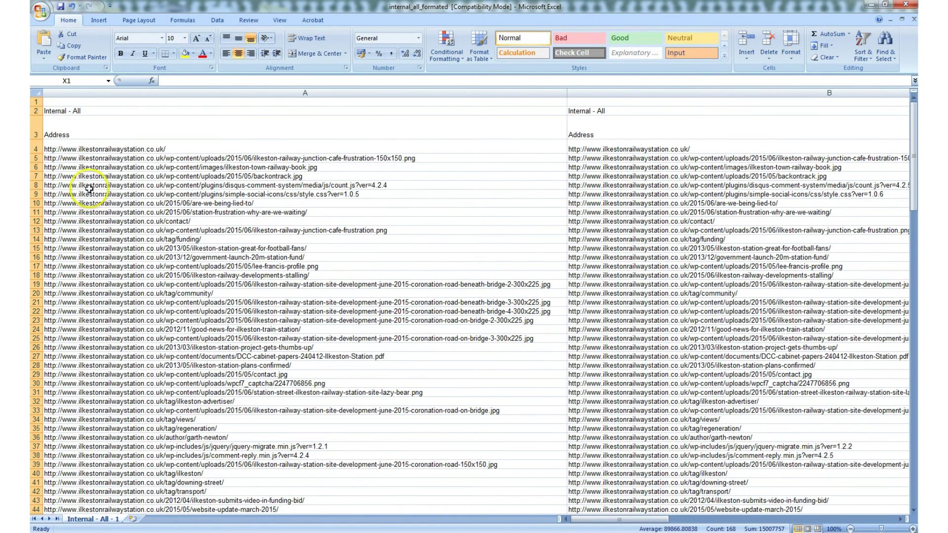
drag(610, 524, 637, 523)
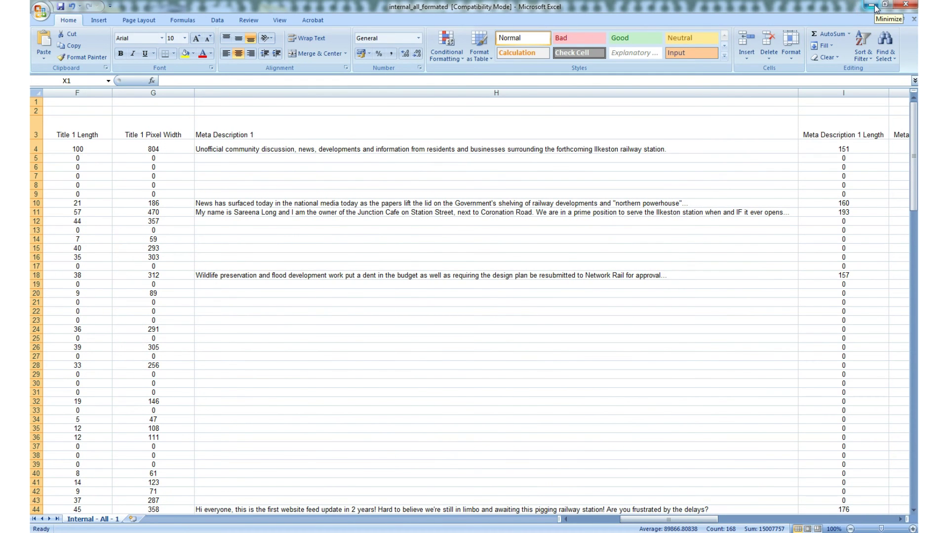
click(872, 6)
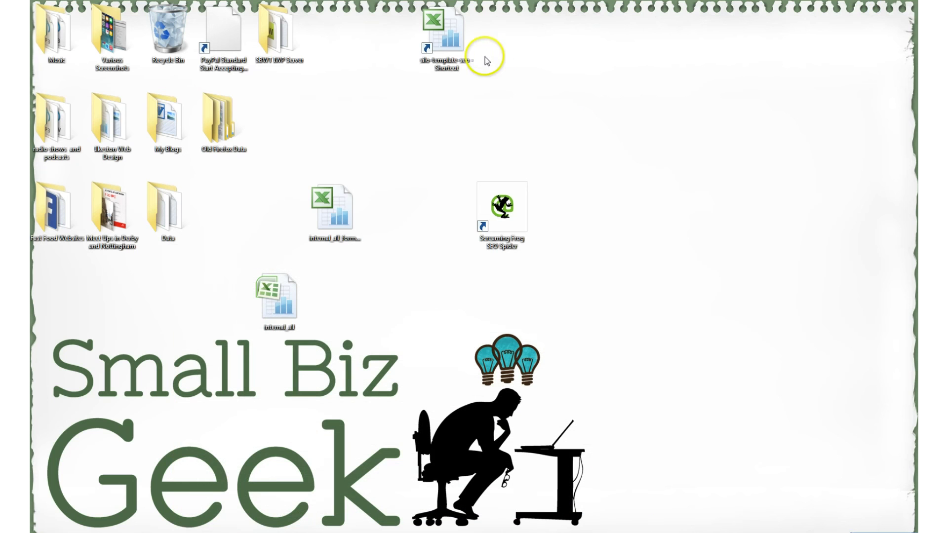
Step: Open the silo-template-seo workbook and scroll the formatted crawl sheet across to column Y
double_click(445, 39)
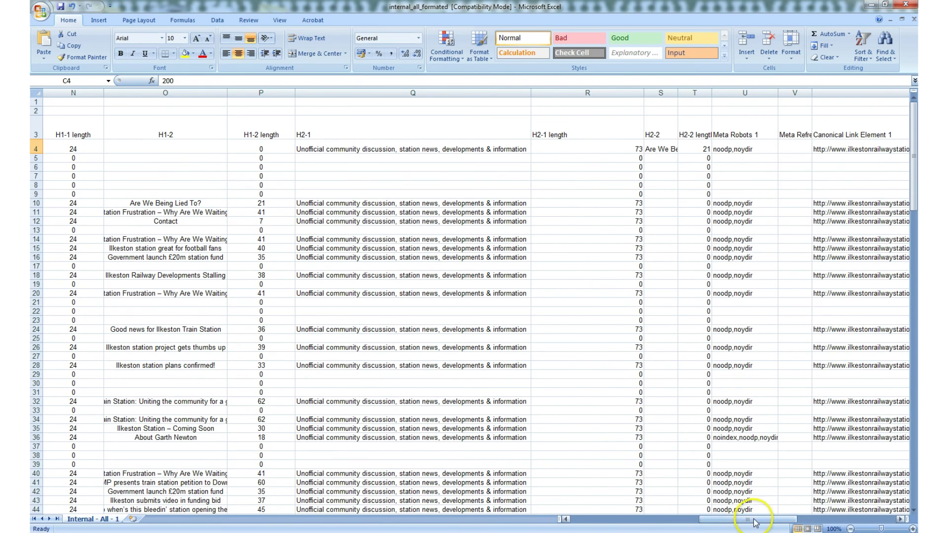
drag(756, 520, 785, 522)
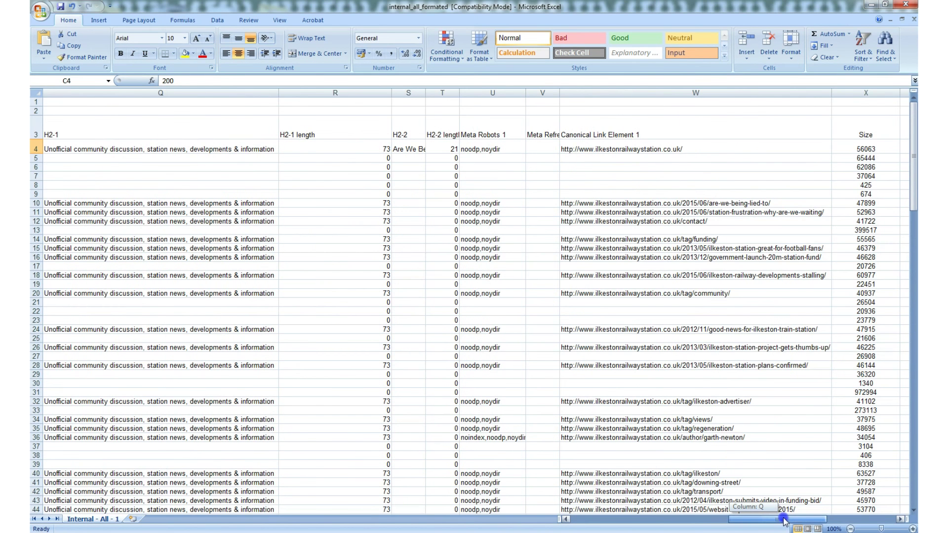
drag(789, 519, 791, 520)
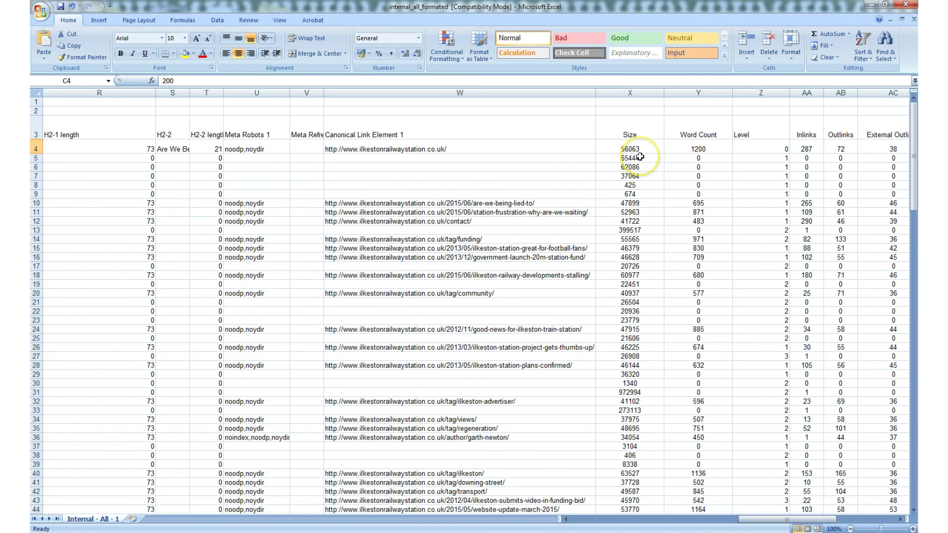
Step: Check the Word Count values, home page 1200 and contact page 483, then minimise Excel
click(698, 148)
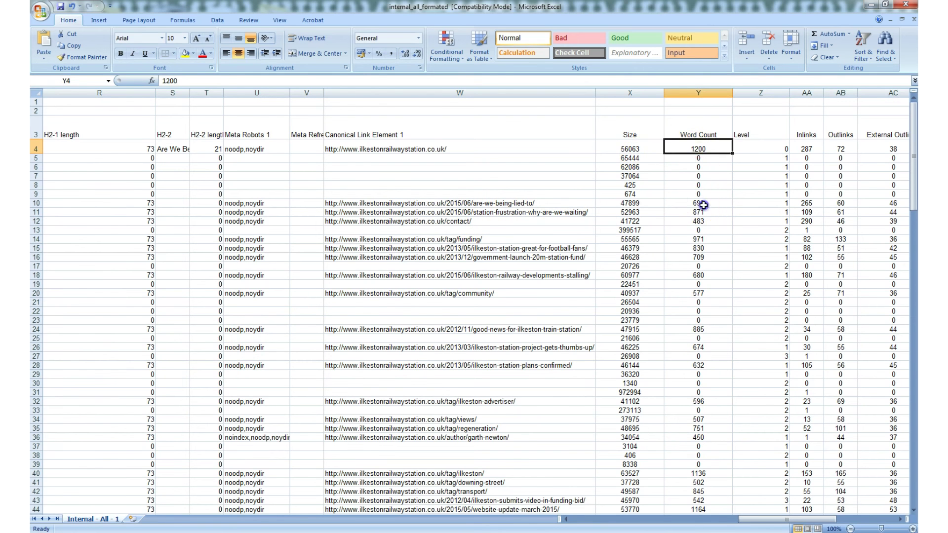
click(699, 204)
click(700, 214)
click(701, 222)
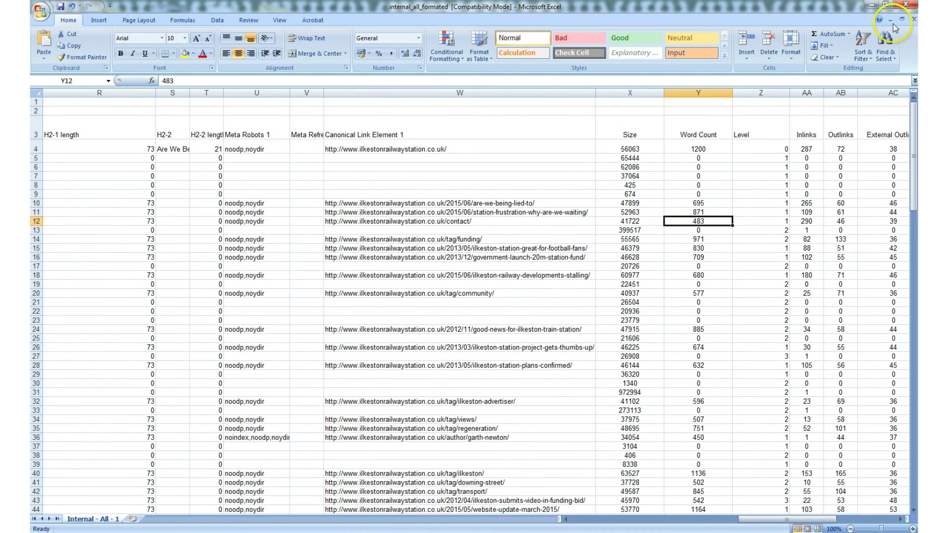
click(869, 5)
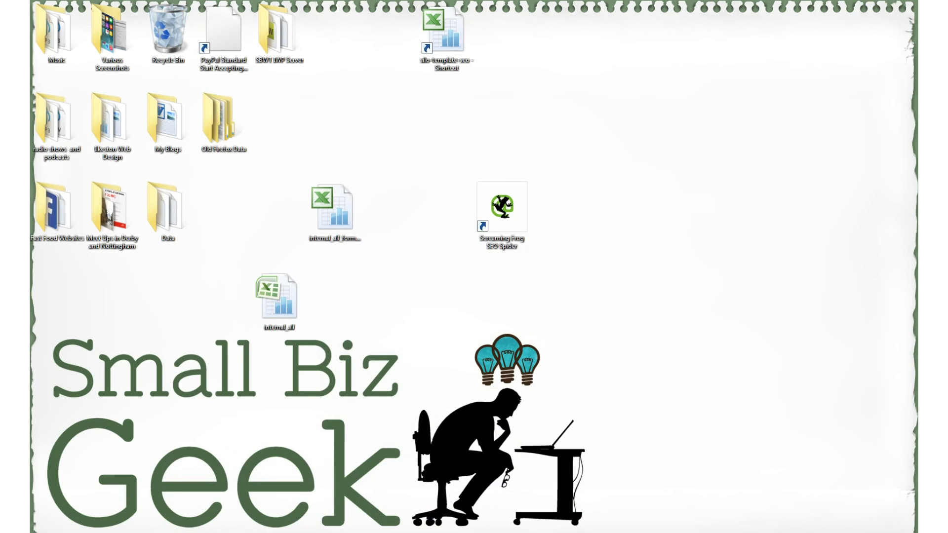
Step: Restore the silo-template-seo workbook from its Excel taskbar preview thumbnail
mouse_move(213, 531)
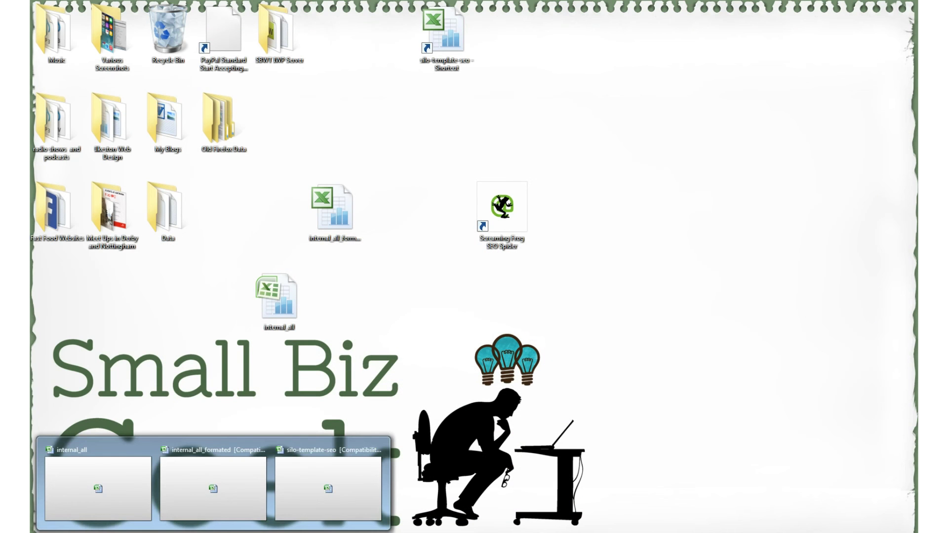
click(313, 470)
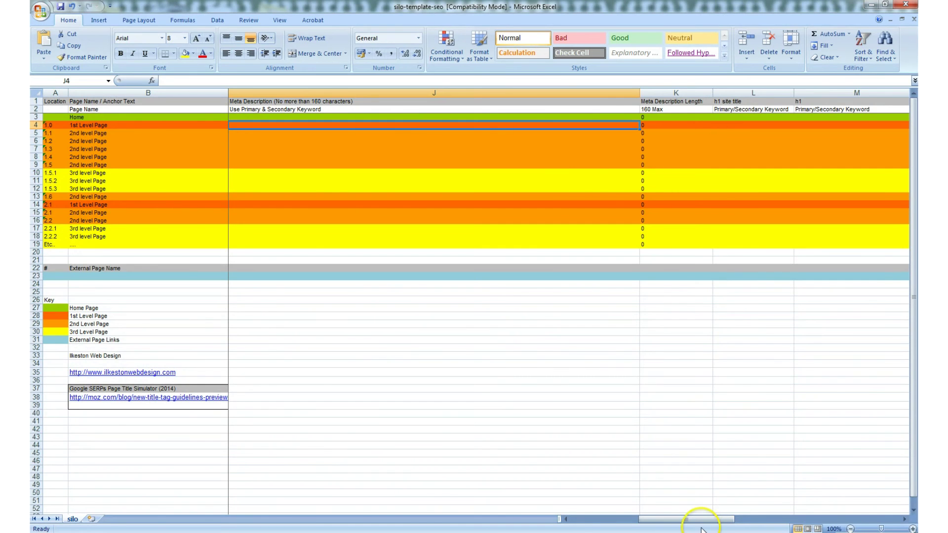
drag(698, 518, 571, 440)
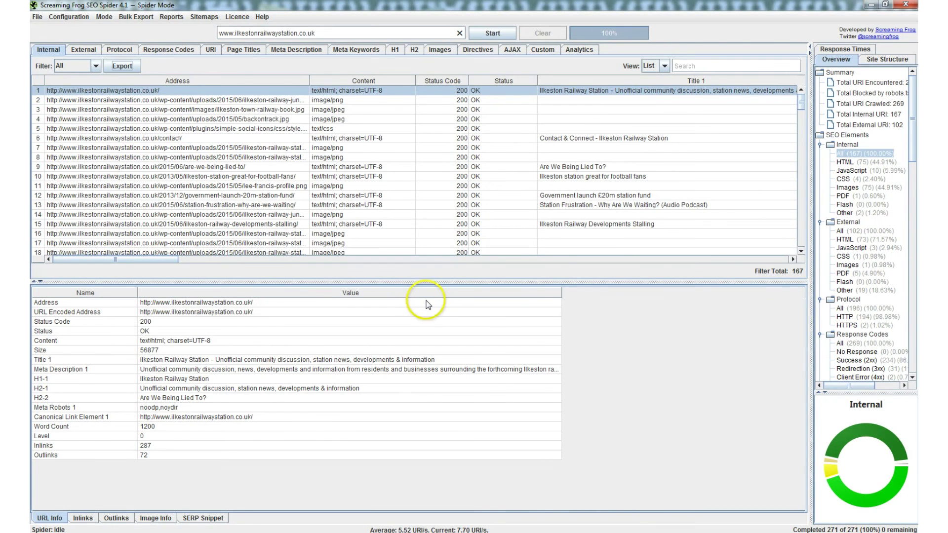